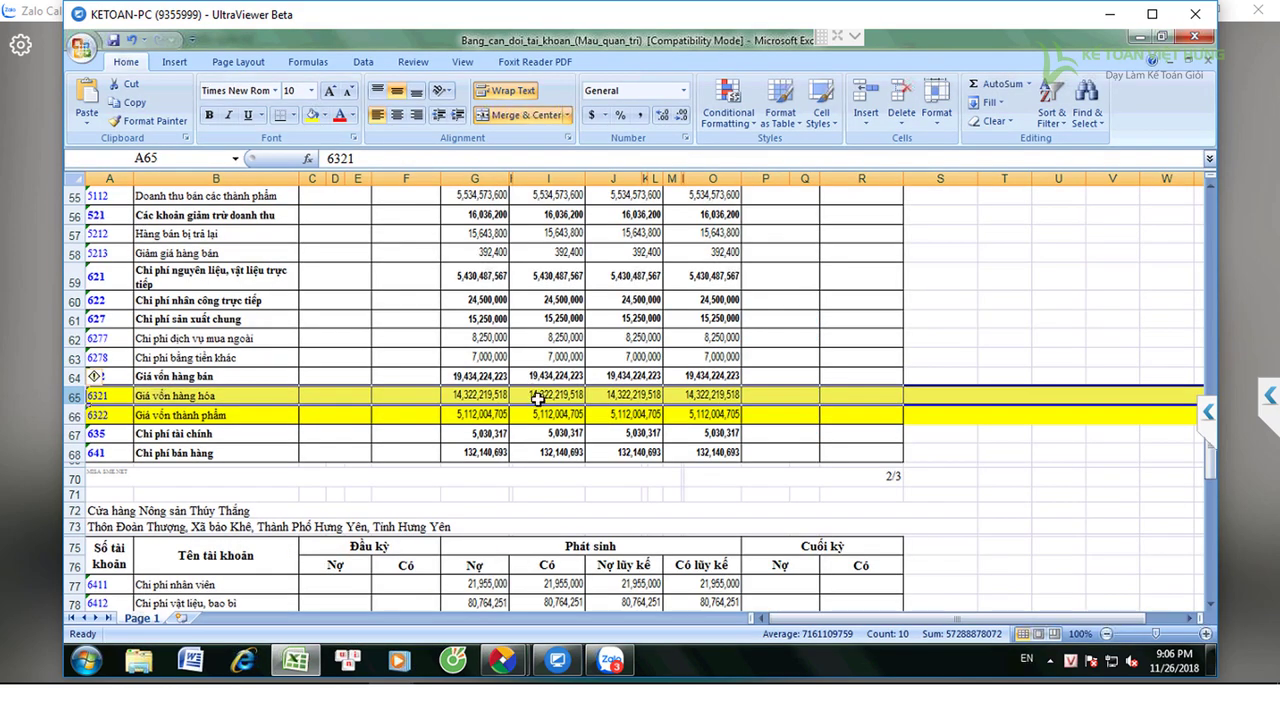
Switch from the trial balance spreadsheet to MISA SME.NET and open the Tổng hợp bán hàng report in the Bán hàng group.
{"action": "left_click", "coordinate": [494, 418]}
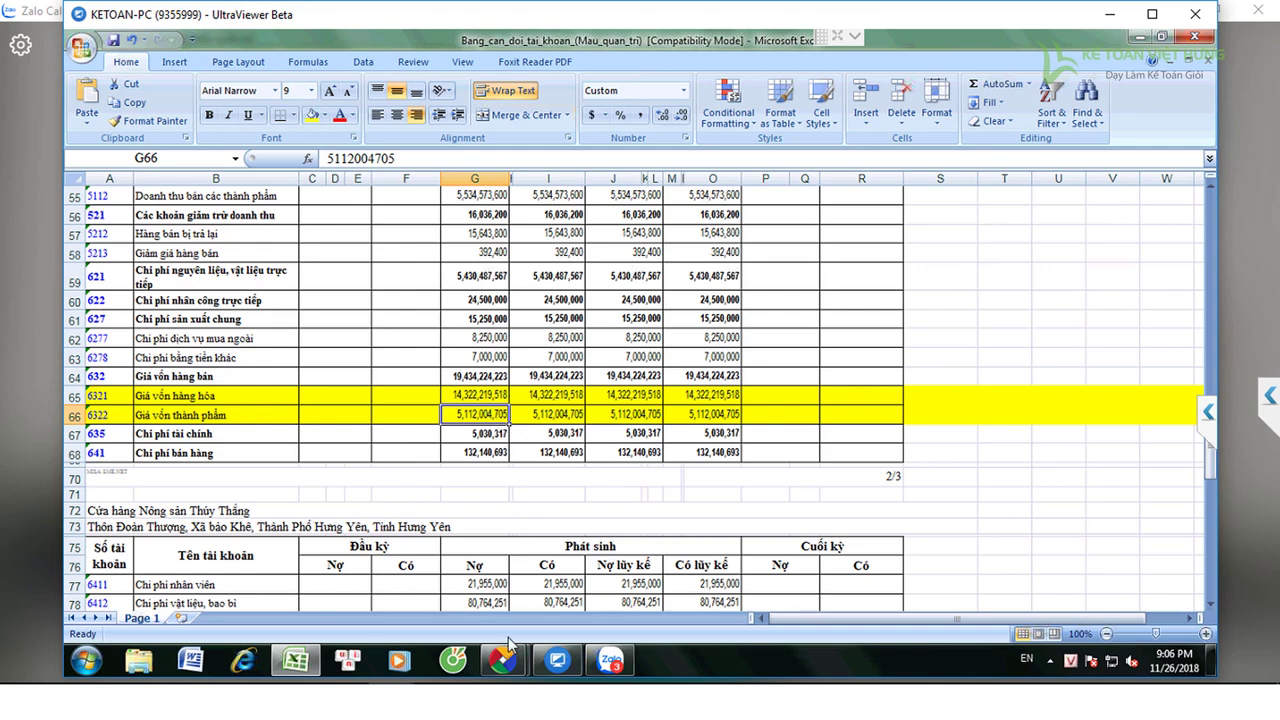
{"action": "mouse_move", "coordinate": [505, 655]}
{"action": "left_click", "coordinate": [345, 580]}
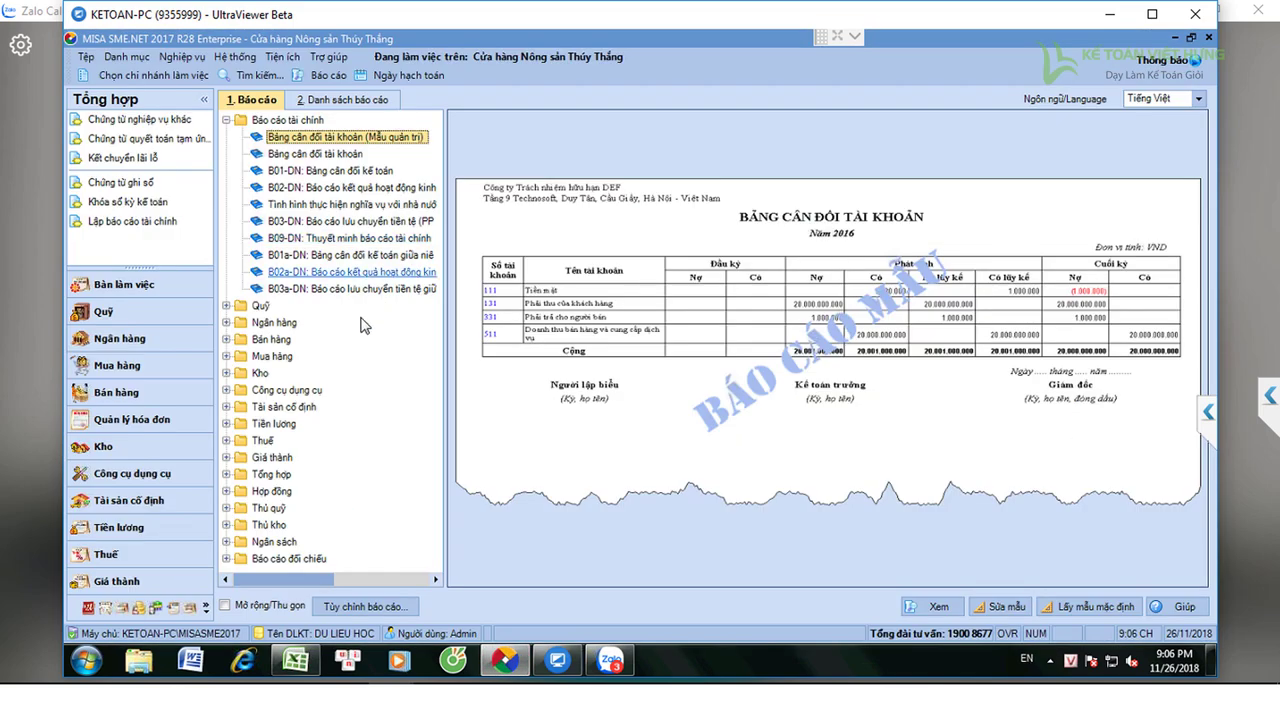
{"action": "double_click", "coordinate": [271, 339]}
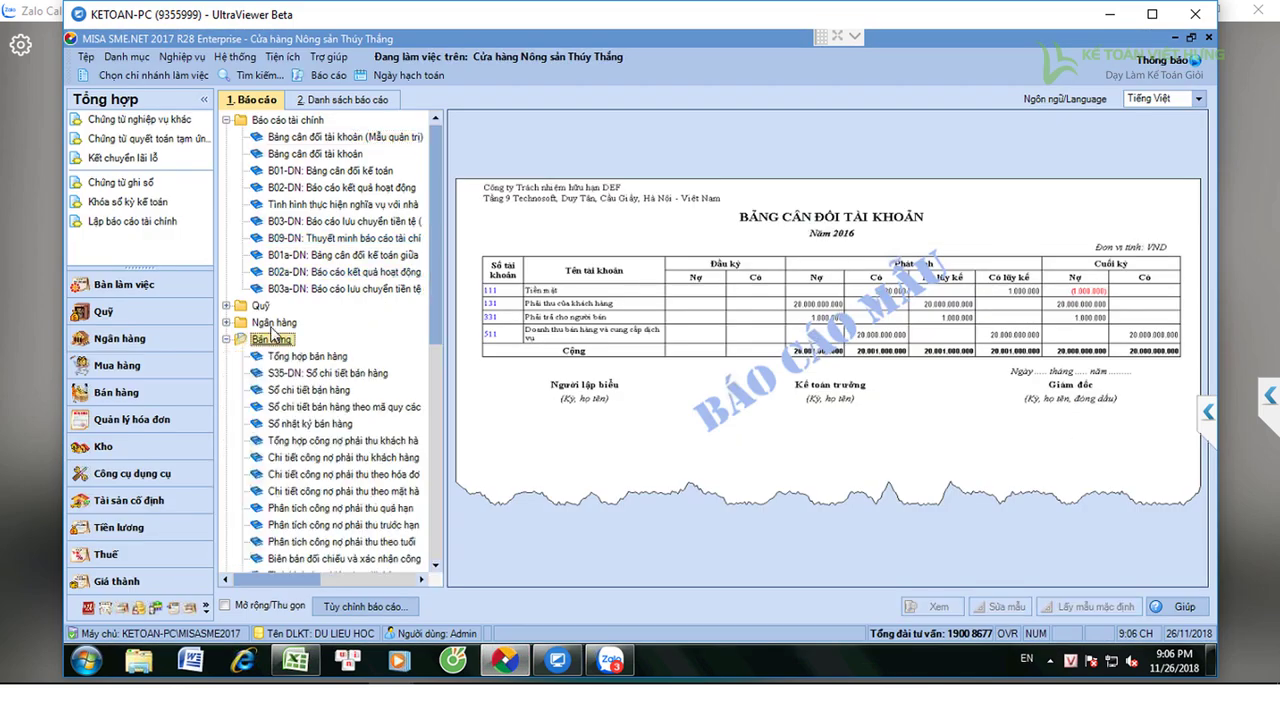
{"action": "double_click", "coordinate": [318, 357]}
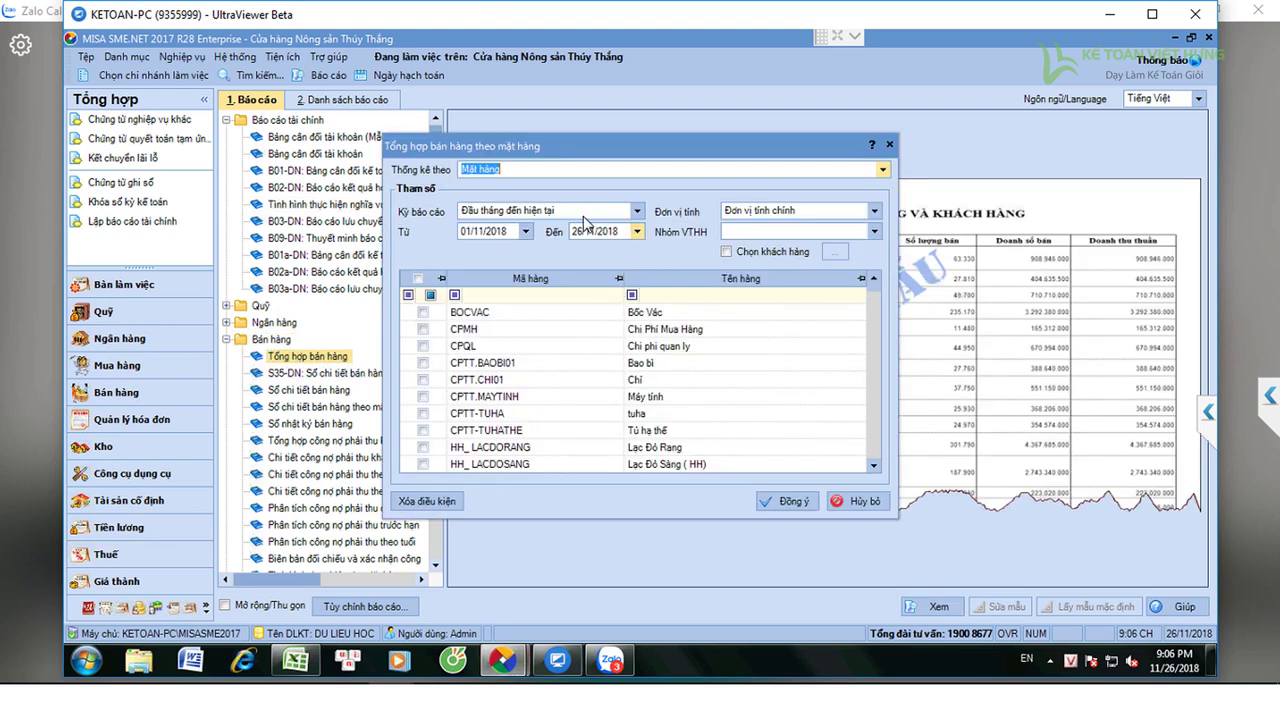
Run the sales summary by item for Tháng 1 with item group TP, check its sales revenue, and return to the Excel trial balance.
{"action": "left_click_drag", "start_coordinate": [555, 209], "coordinate": [470, 215]}
{"action": "type", "text": "Tháng 1"}
{"action": "key", "text": "Return"}
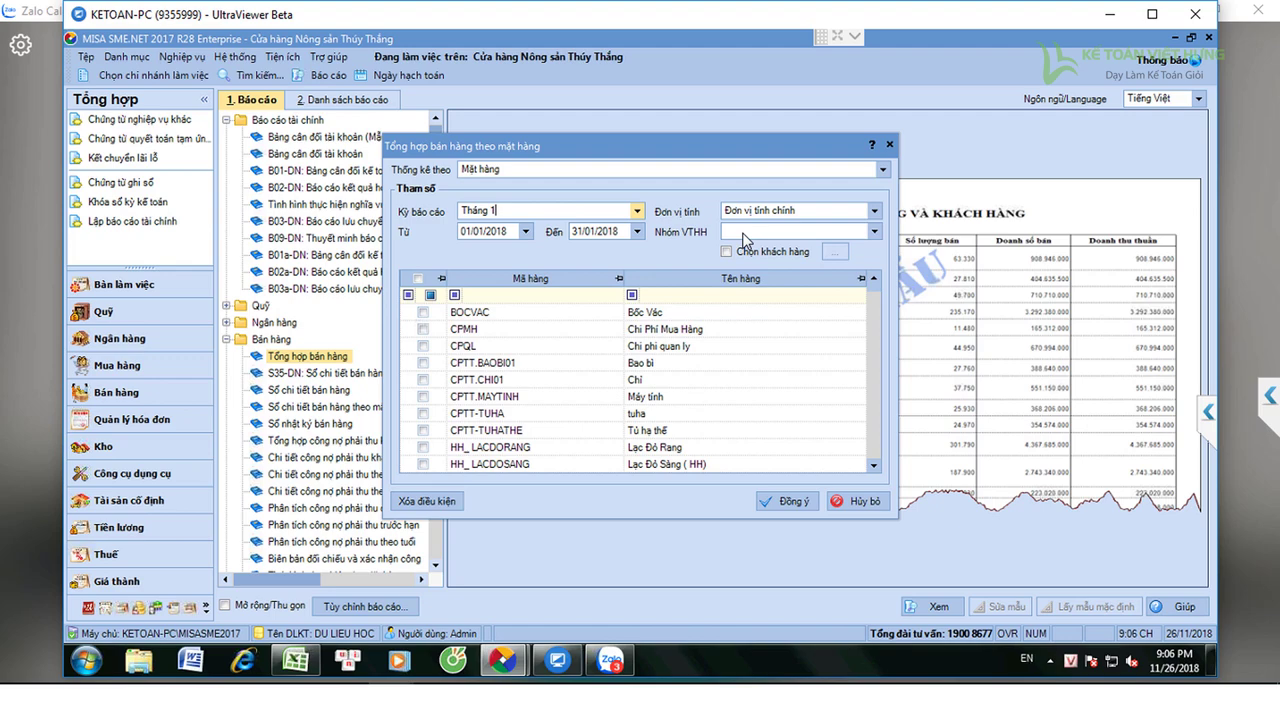
{"action": "left_click", "coordinate": [872, 231]}
{"action": "left_click", "coordinate": [780, 270]}
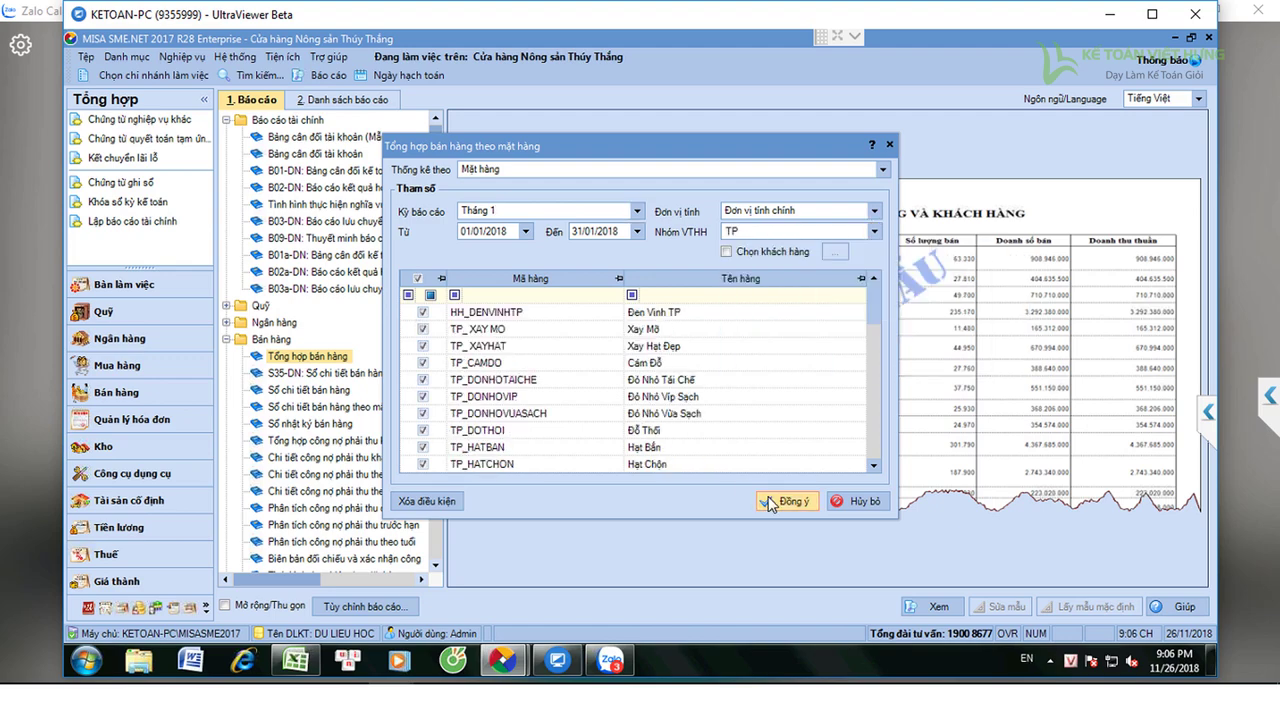
{"action": "left_click", "coordinate": [773, 502]}
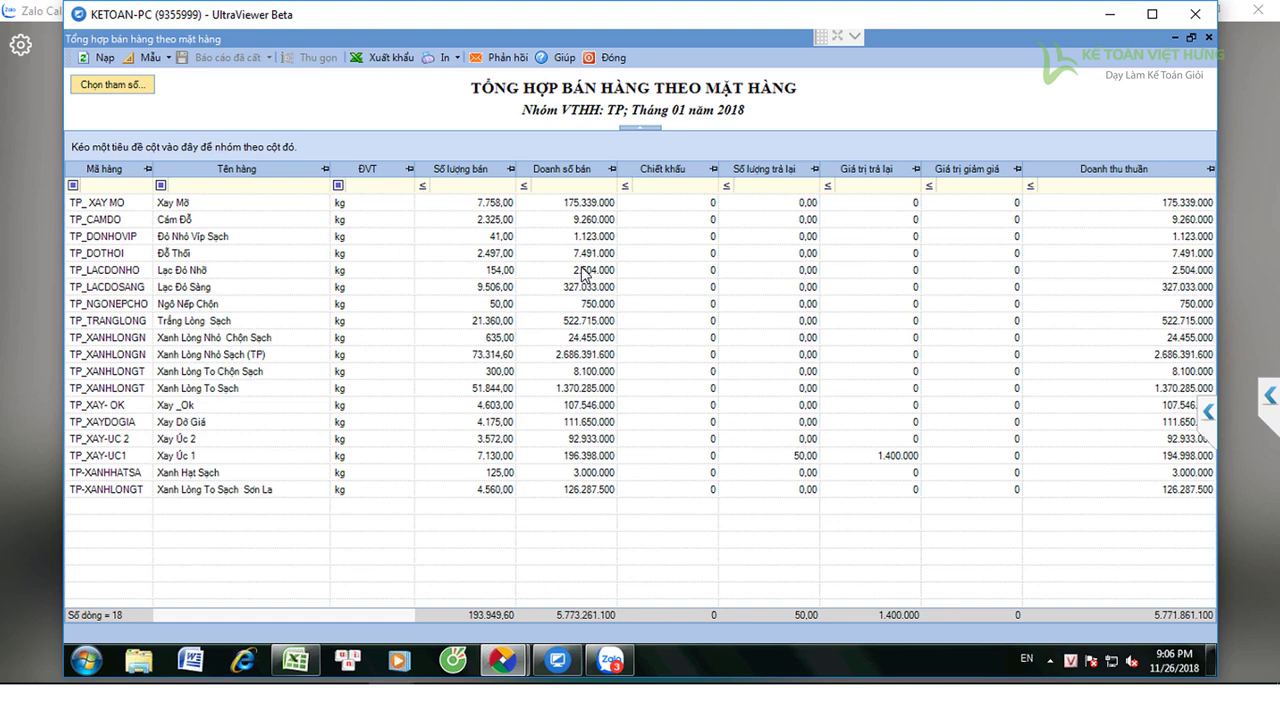
{"action": "left_click", "coordinate": [588, 205]}
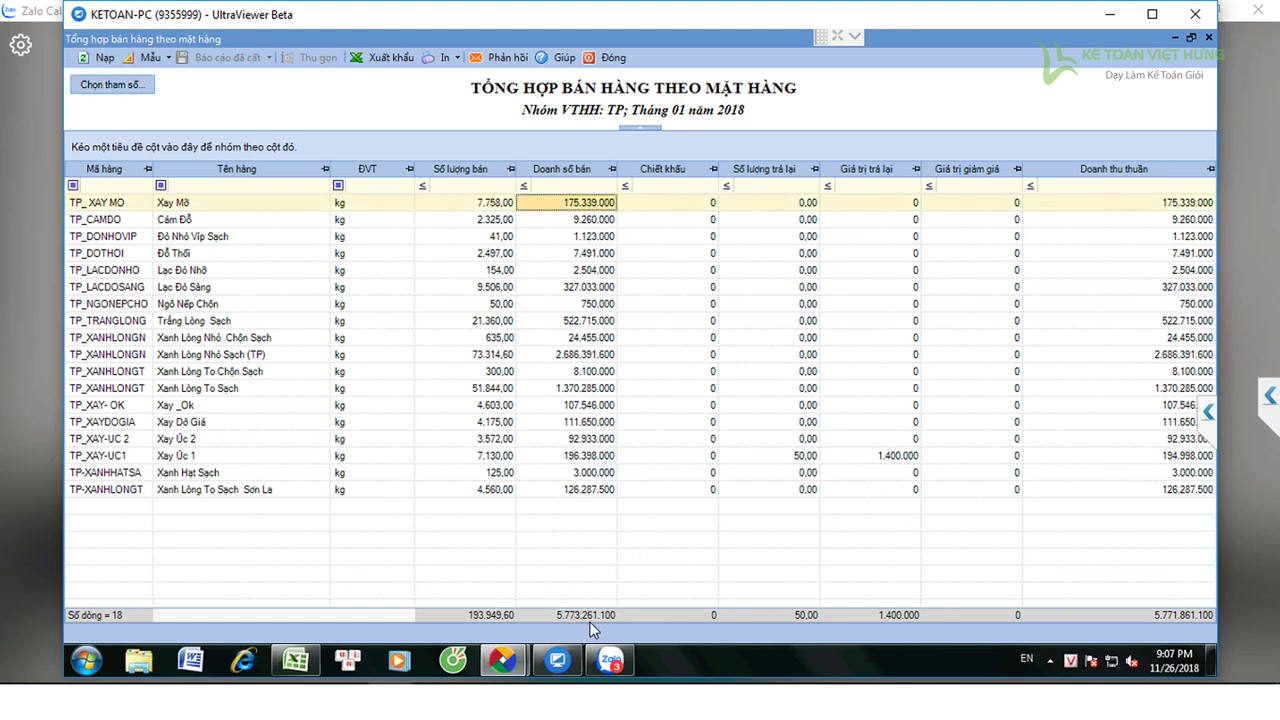
{"action": "left_click", "coordinate": [296, 660]}
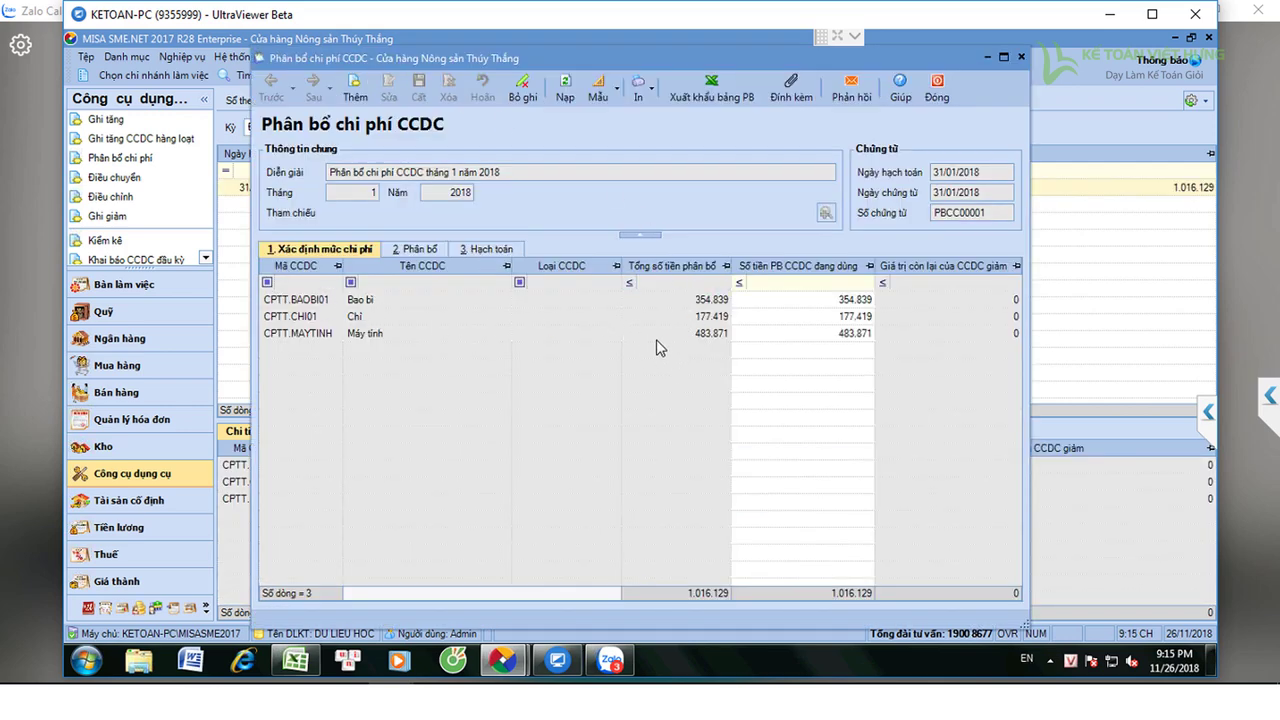
Examine the debit and credit accounts in the accounting entries of the January 2018 CCDC cost allocation, and close the voucher.
{"action": "left_click", "coordinate": [493, 250]}
{"action": "left_click", "coordinate": [452, 283]}
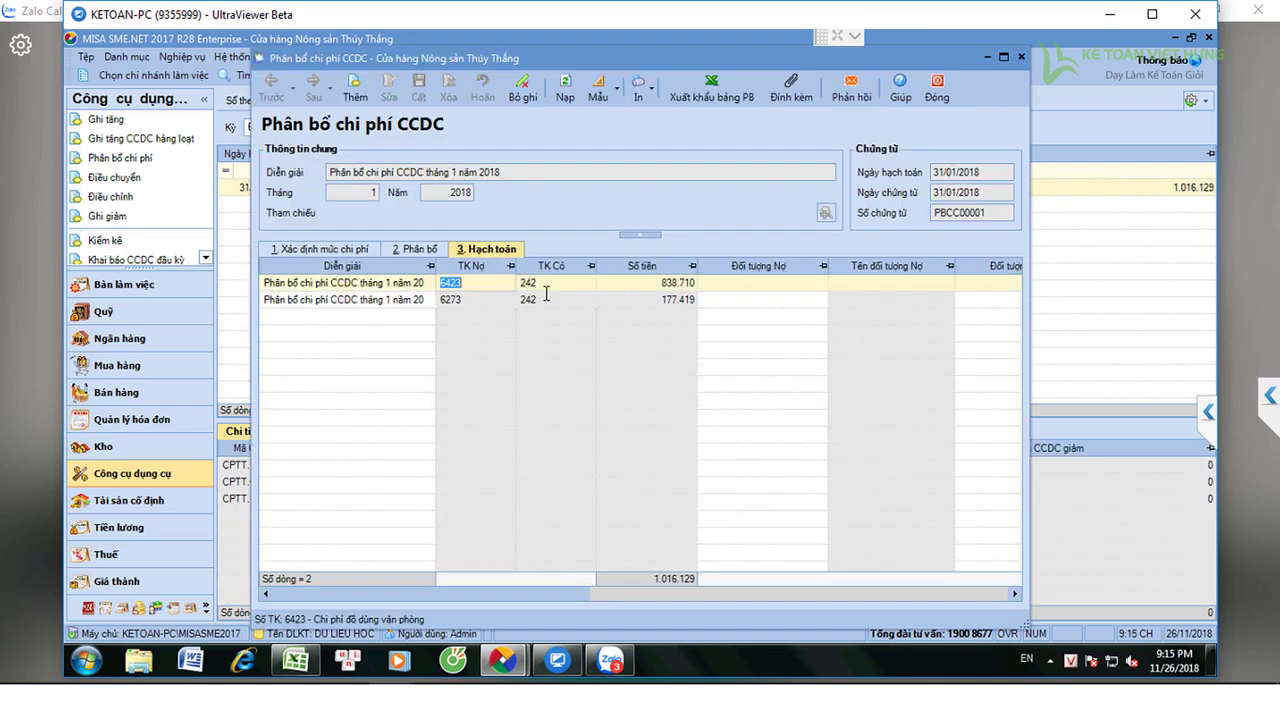
{"action": "left_click", "coordinate": [469, 301]}
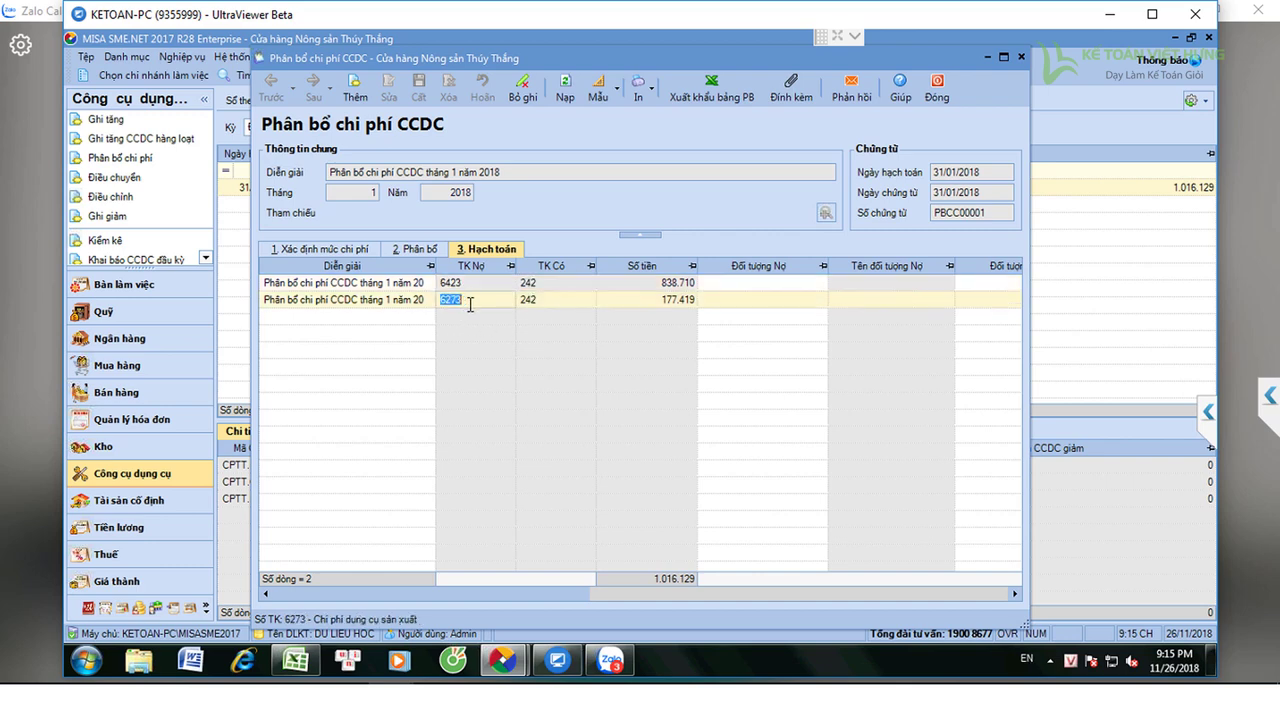
{"action": "left_click", "coordinate": [540, 306]}
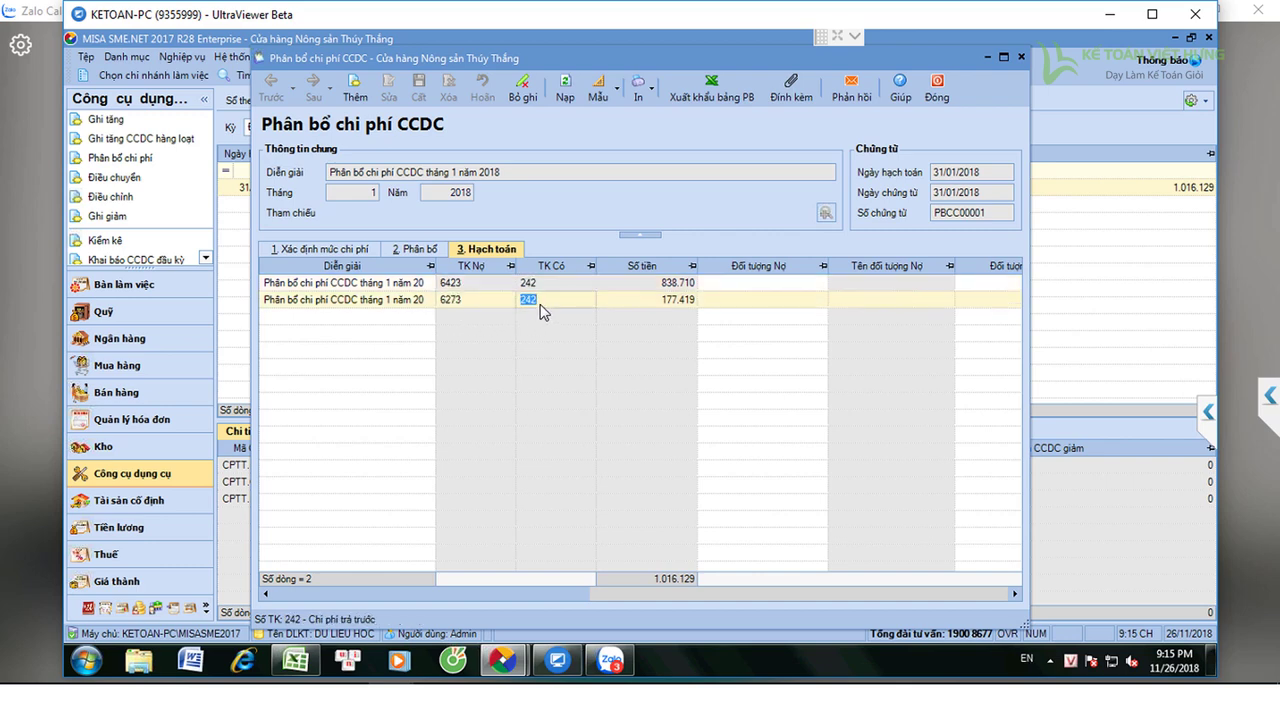
{"action": "left_click", "coordinate": [455, 285]}
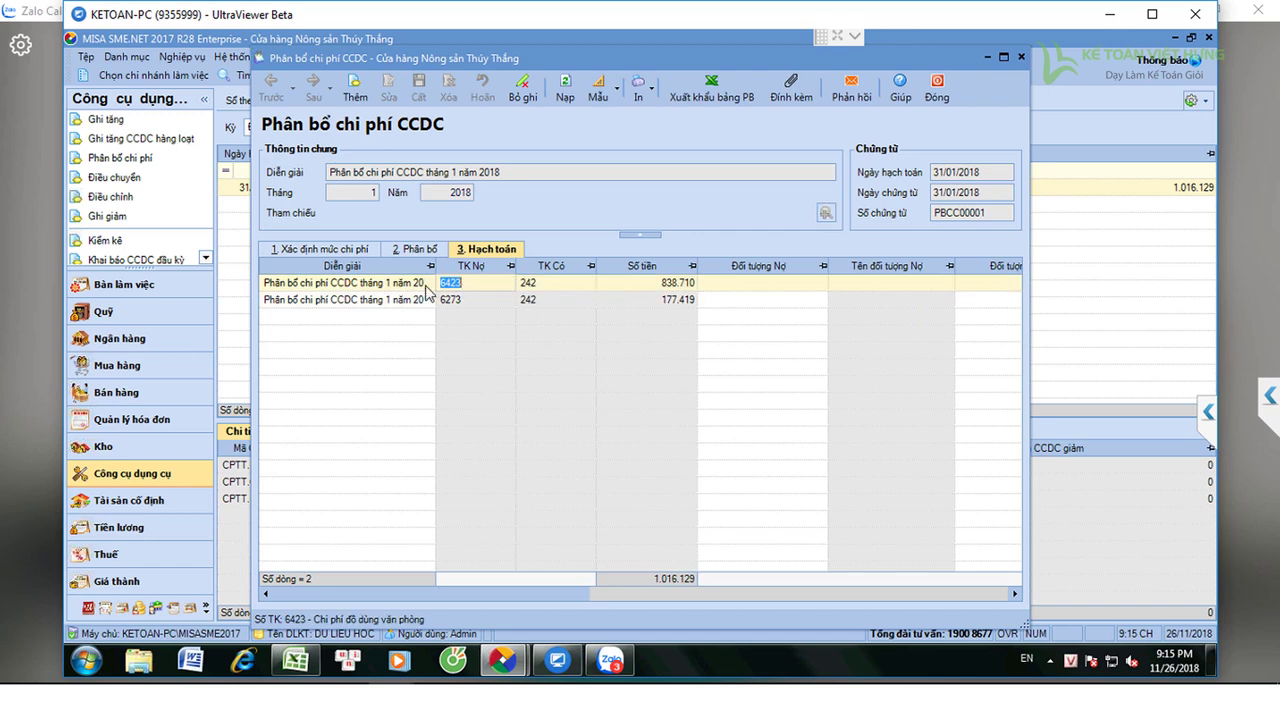
{"action": "left_click", "coordinate": [527, 289]}
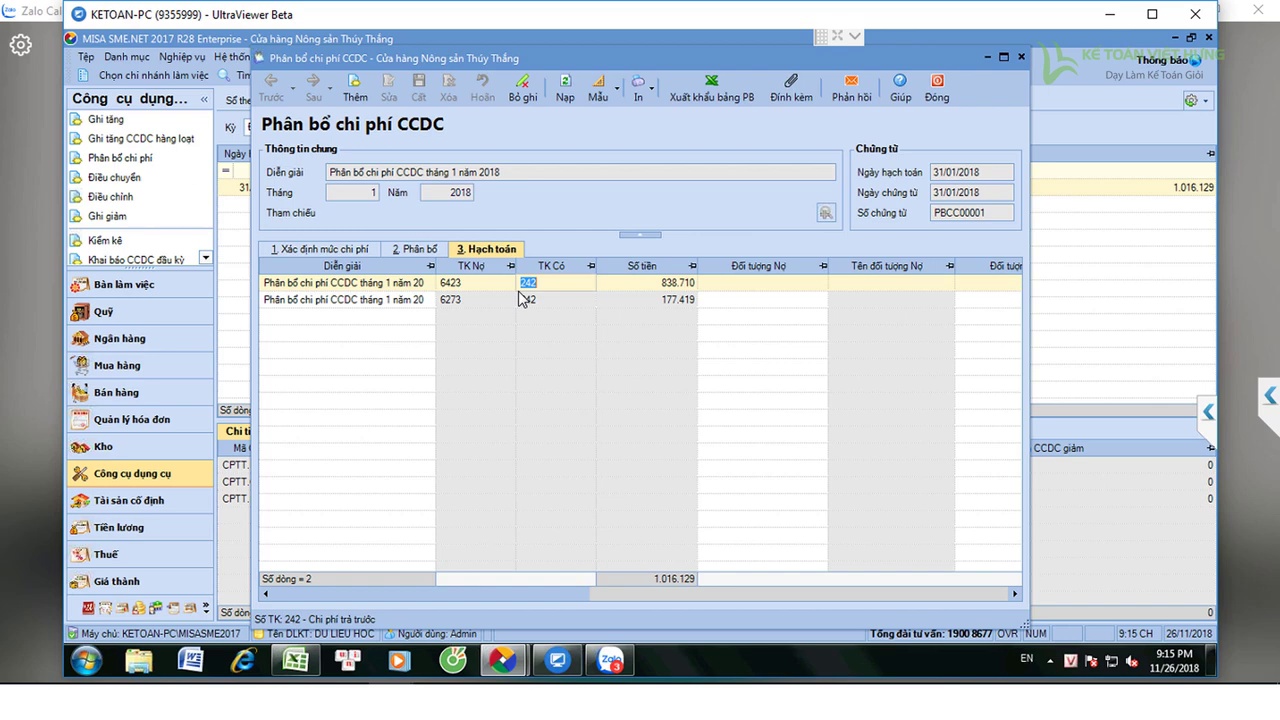
{"action": "left_click", "coordinate": [936, 88]}
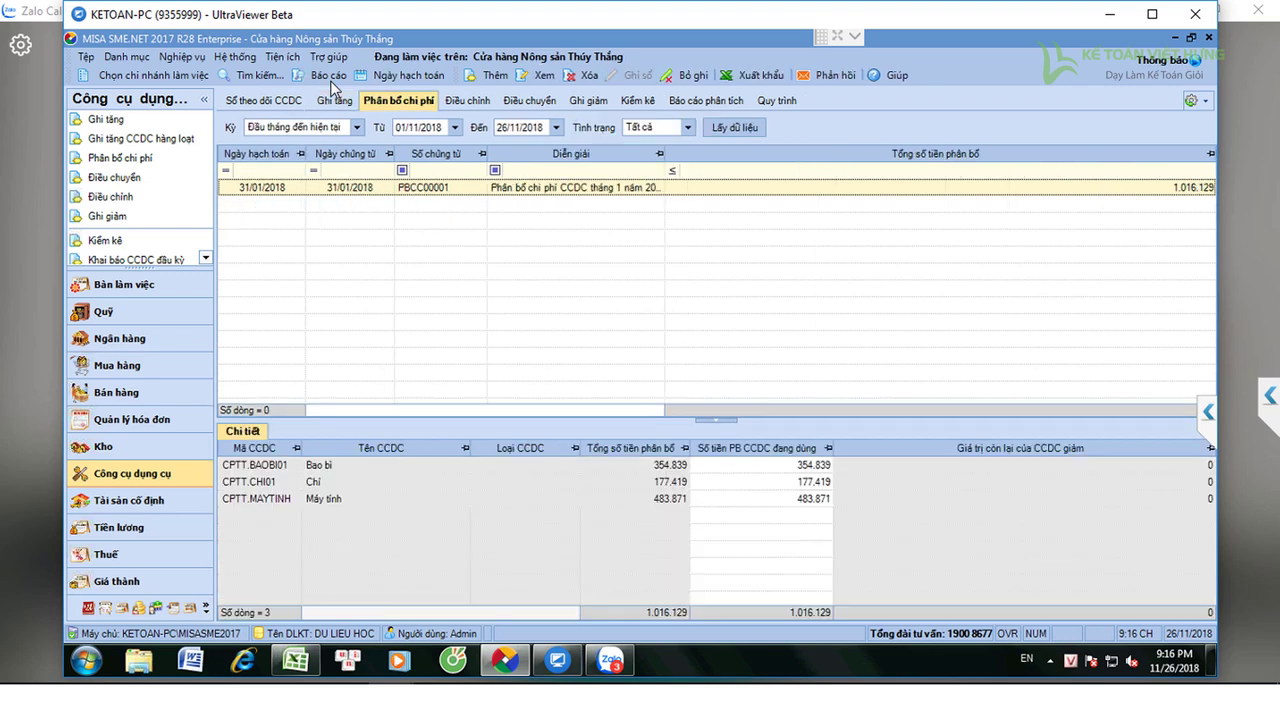
Try to add a CCDC cost allocation for month 1 of 2018, view the existing allocation instead, and close it.
{"action": "key", "text": "ctrl+n"}
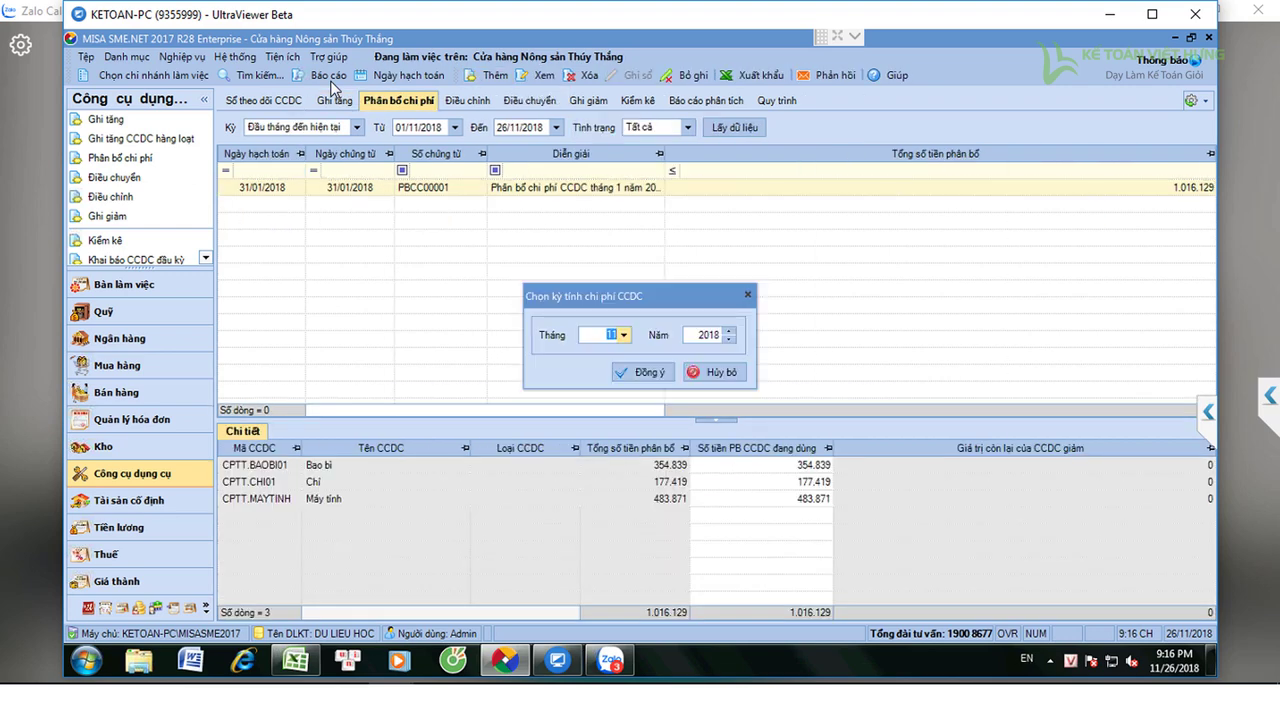
{"action": "type", "text": "1"}
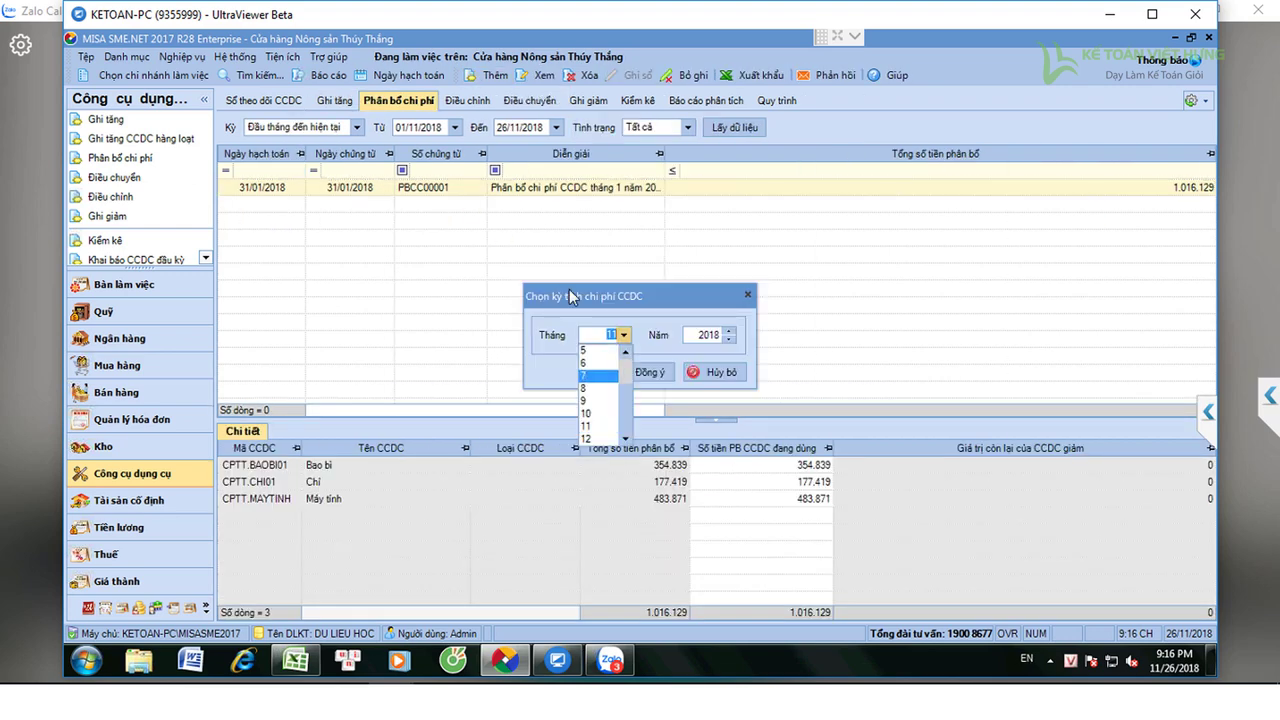
{"action": "key", "text": "Return"}
{"action": "left_click", "coordinate": [630, 378]}
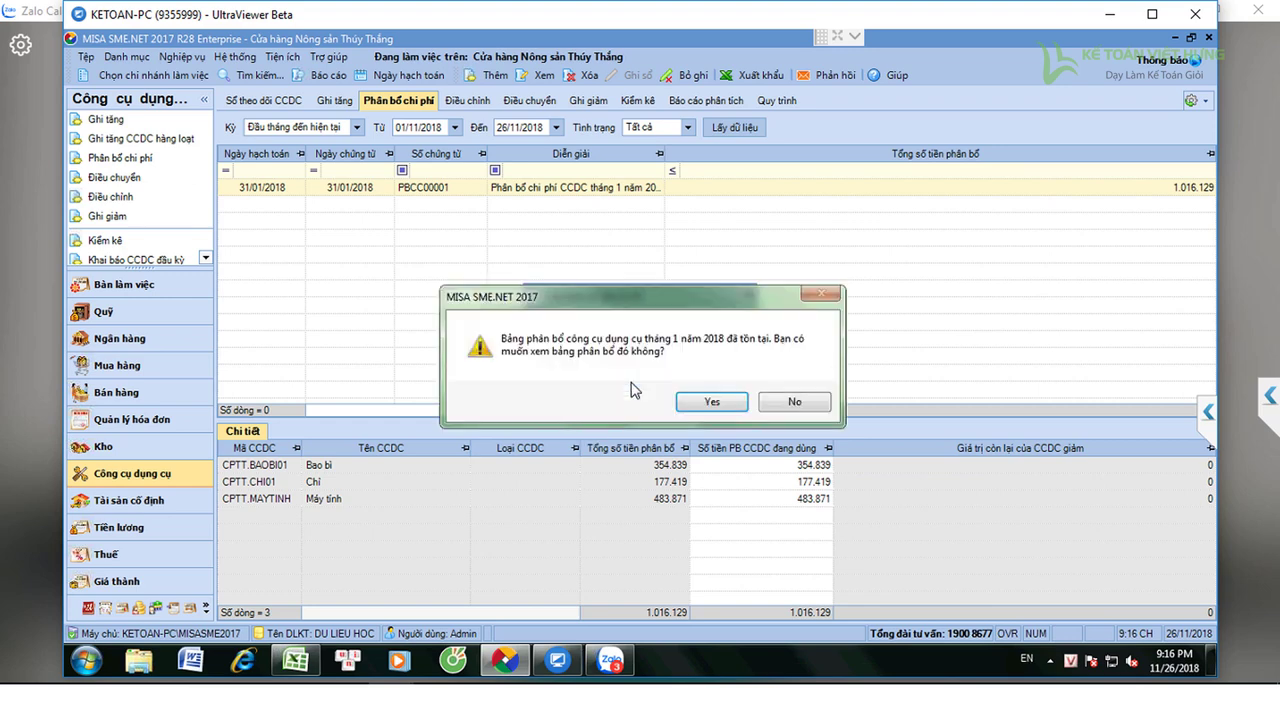
{"action": "left_click", "coordinate": [707, 407]}
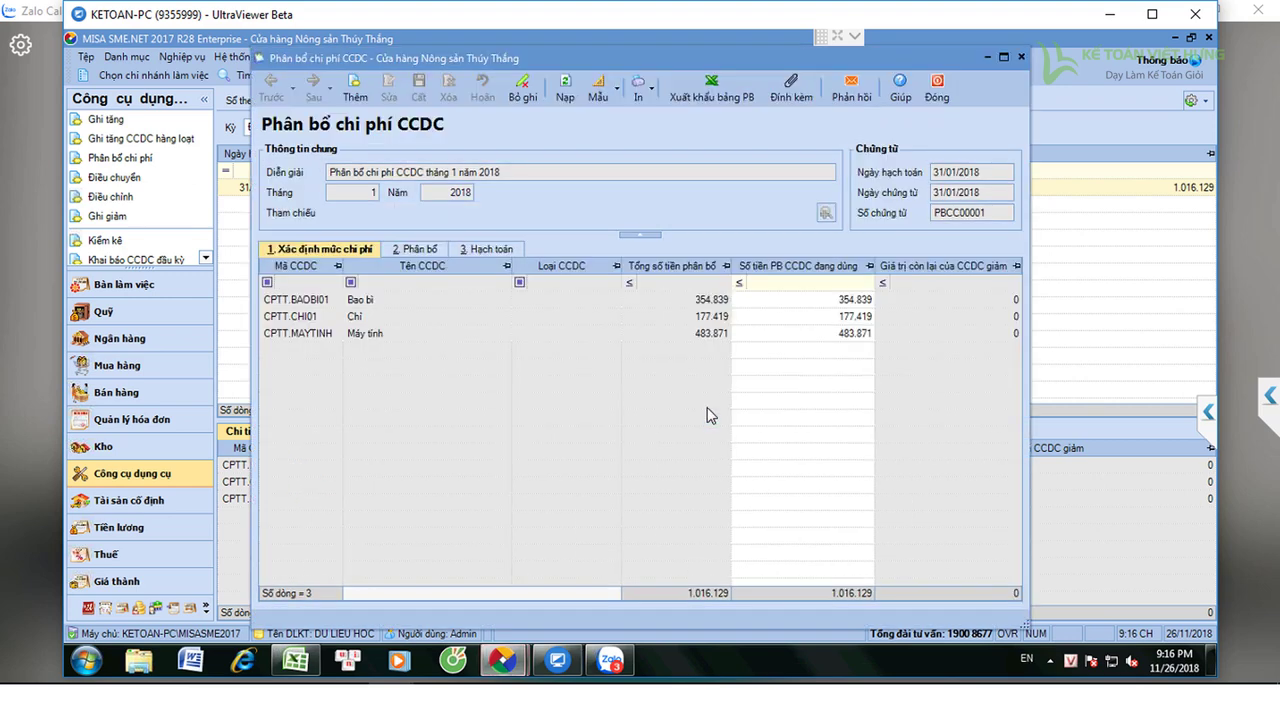
{"action": "left_click", "coordinate": [930, 96]}
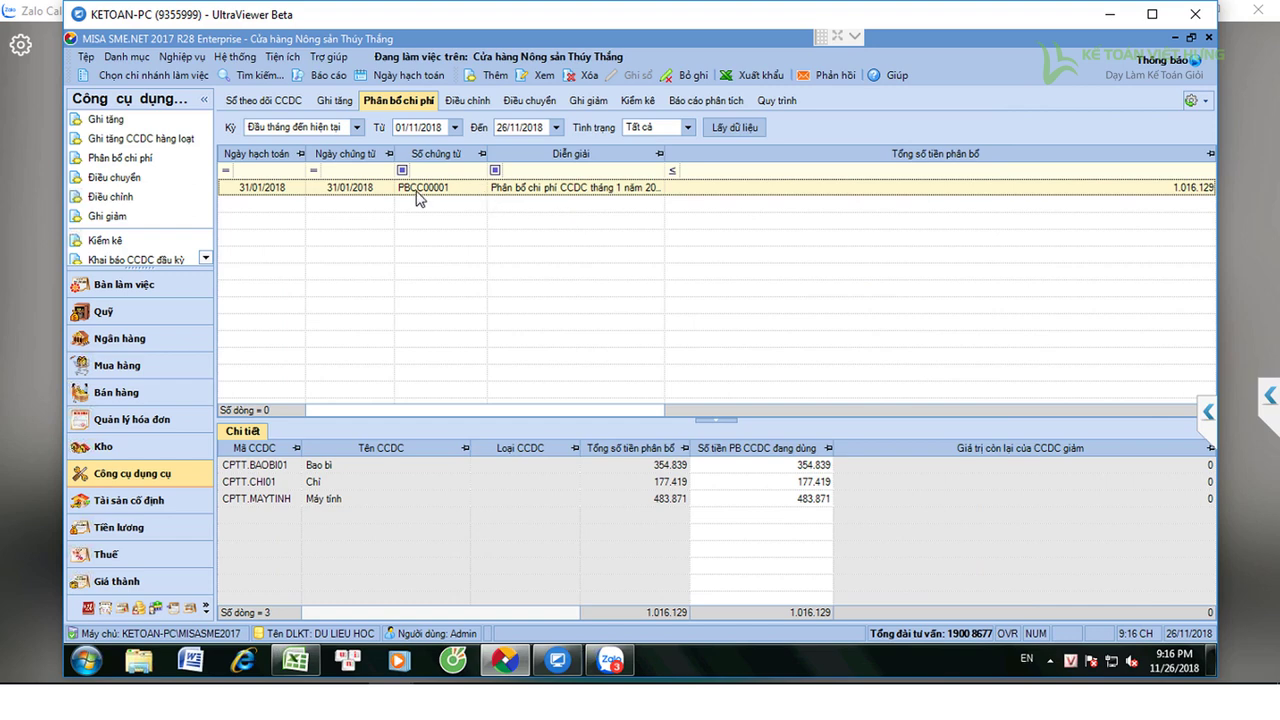
View the increase record of the tool Chỉ (CPTT.CHI01) and close it without saving.
{"action": "left_click", "coordinate": [335, 100]}
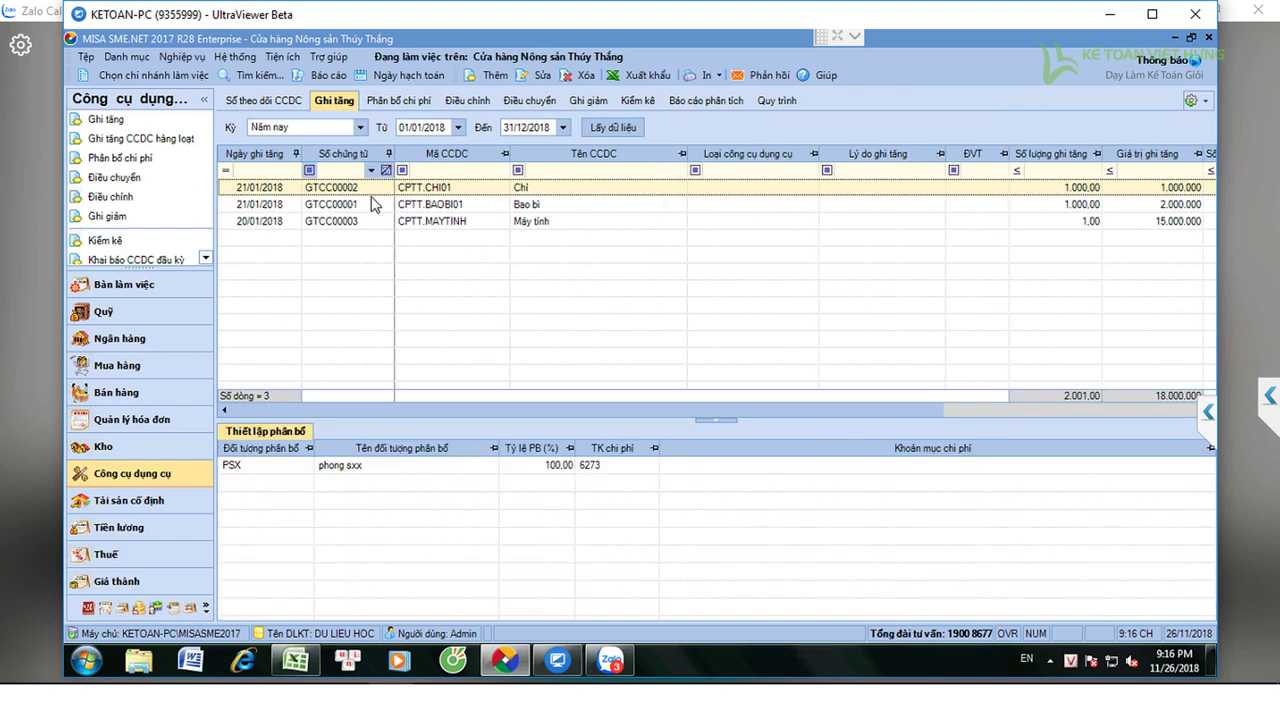
{"action": "double_click", "coordinate": [350, 193]}
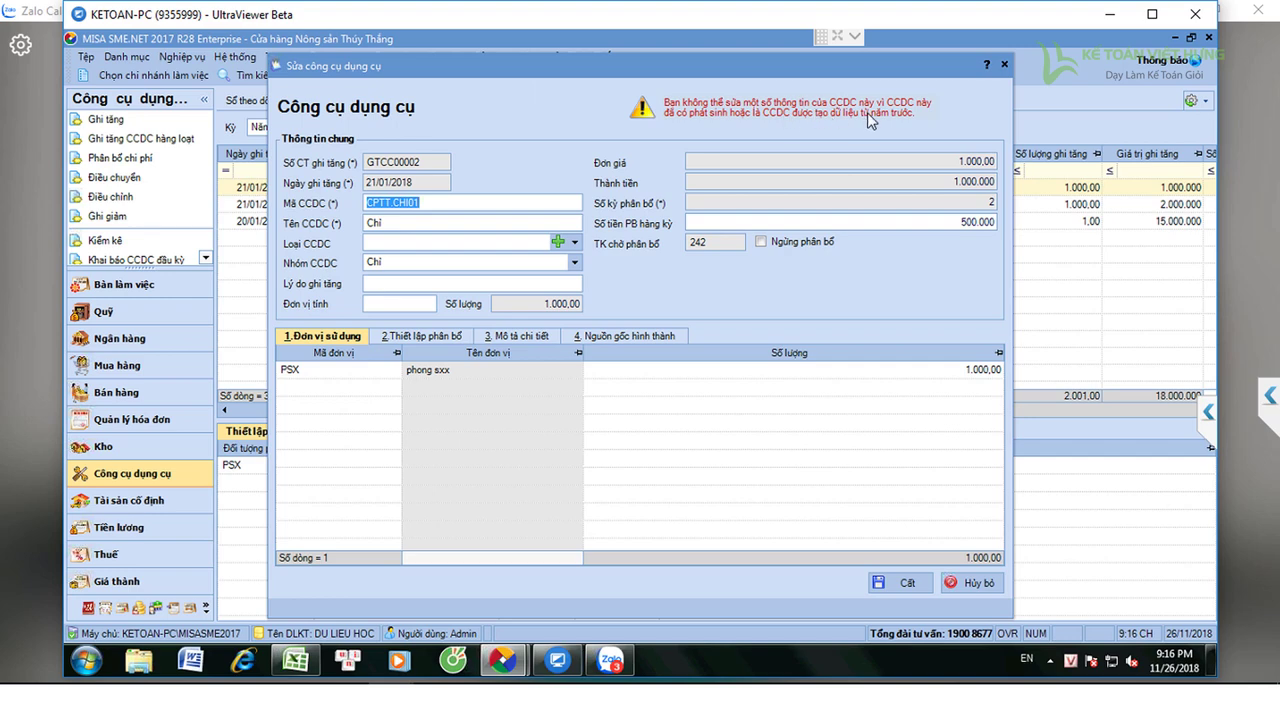
{"action": "left_click", "coordinate": [975, 590]}
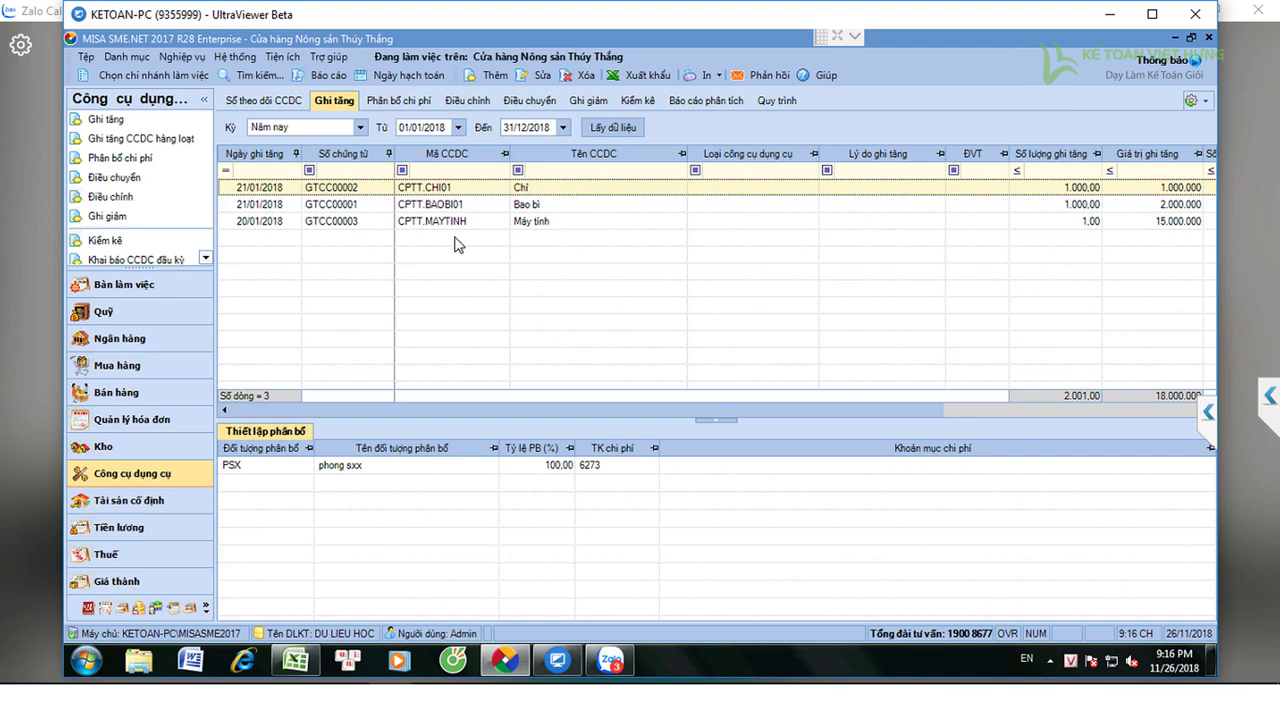
{"action": "left_click", "coordinate": [403, 104]}
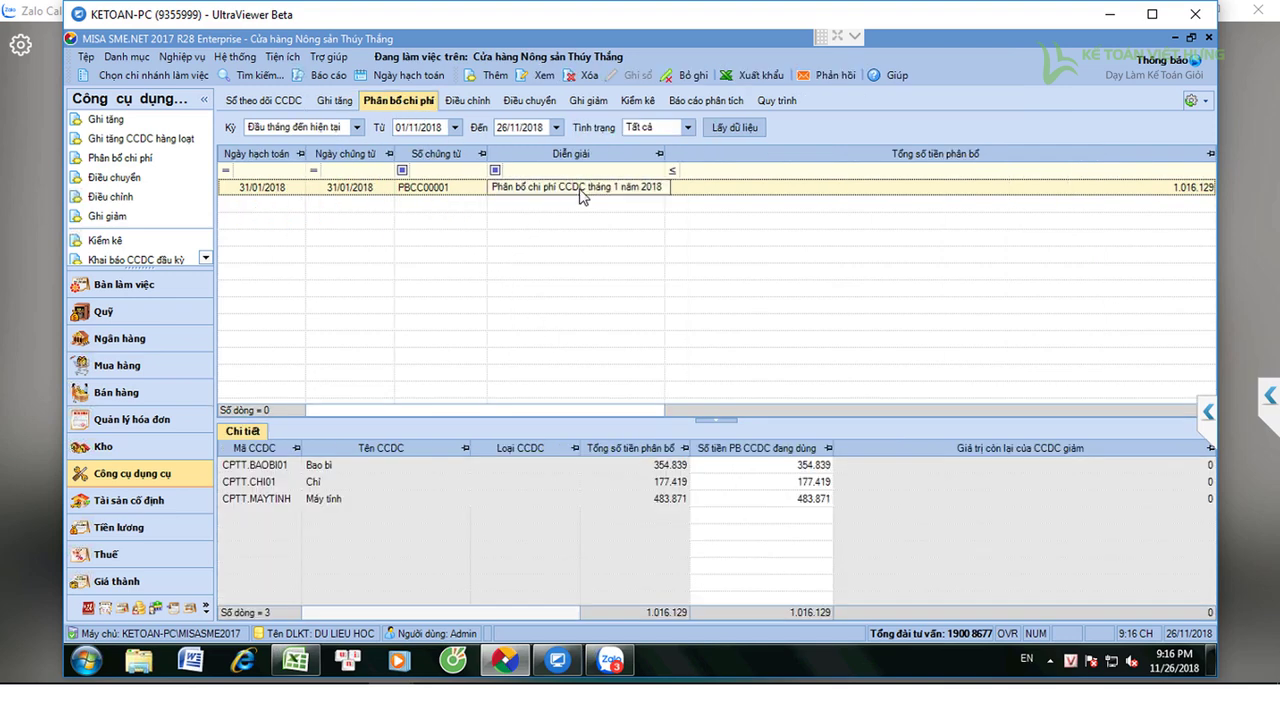
{"action": "left_click", "coordinate": [318, 104]}
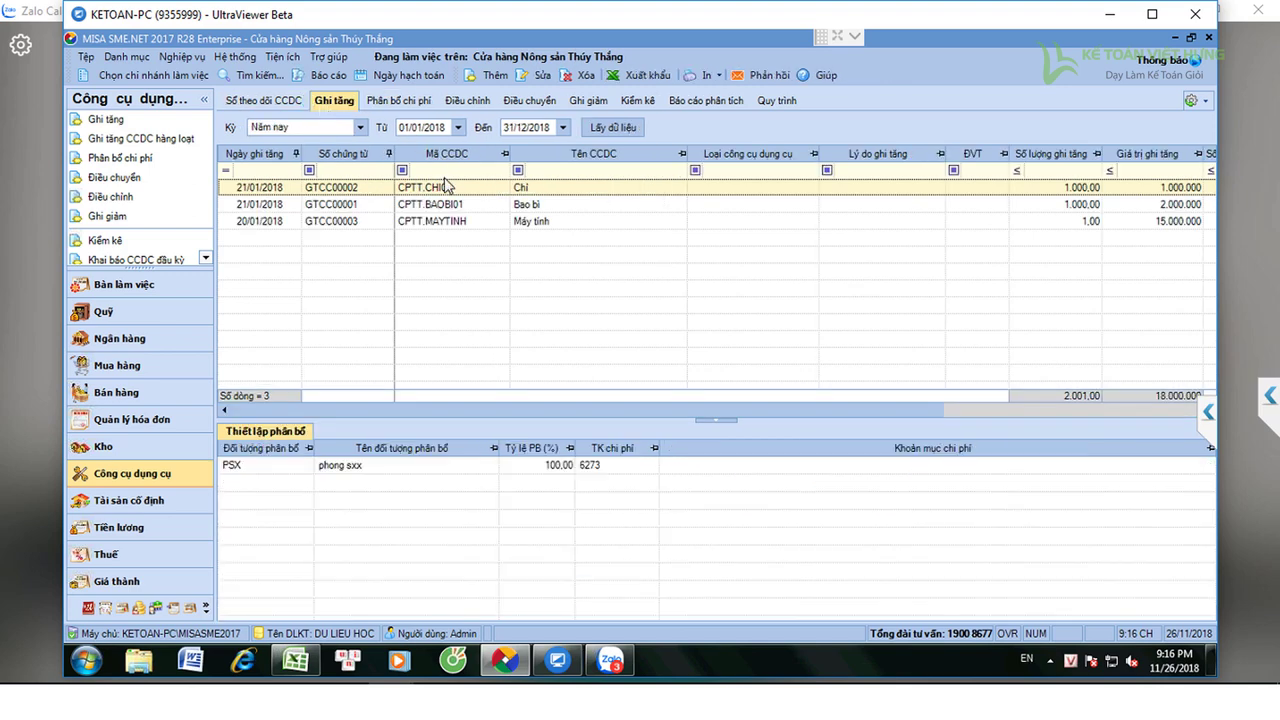
{"action": "left_click", "coordinate": [405, 101]}
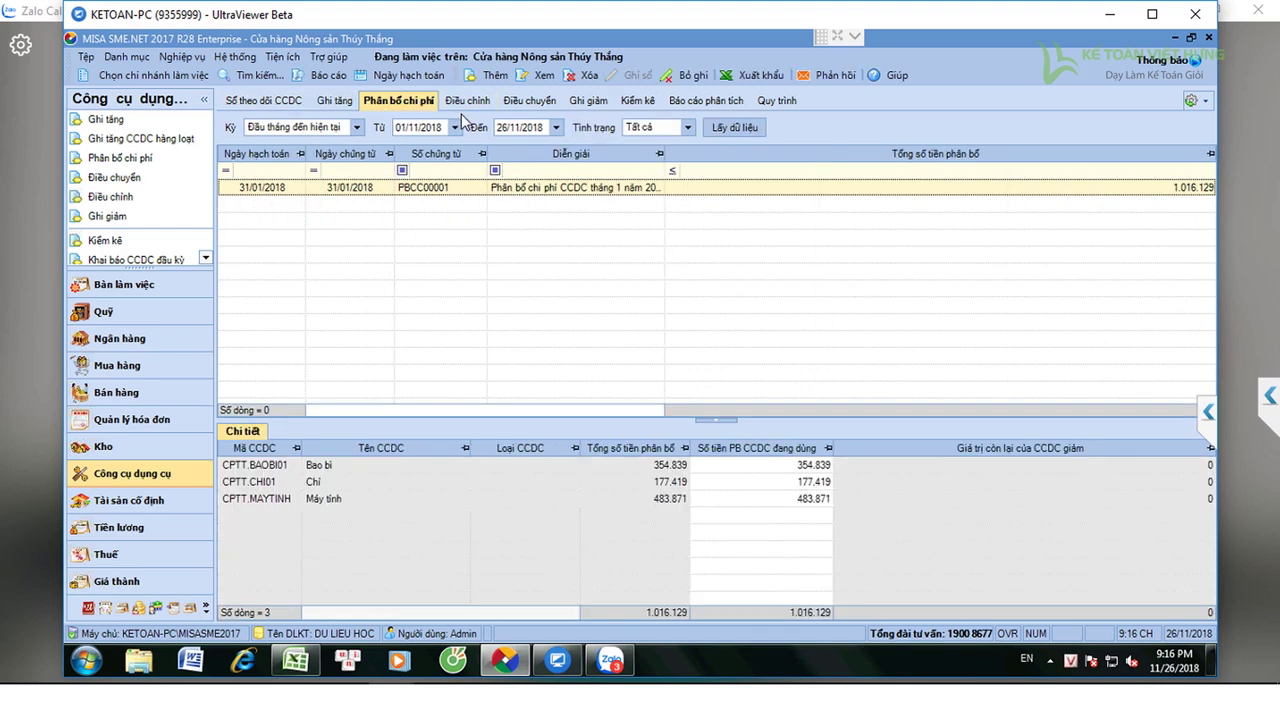
{"action": "left_click", "coordinate": [338, 101]}
Unpost and delete the January 2018 CCDC cost allocation voucher, confirming the deletion.
{"action": "left_click", "coordinate": [401, 102]}
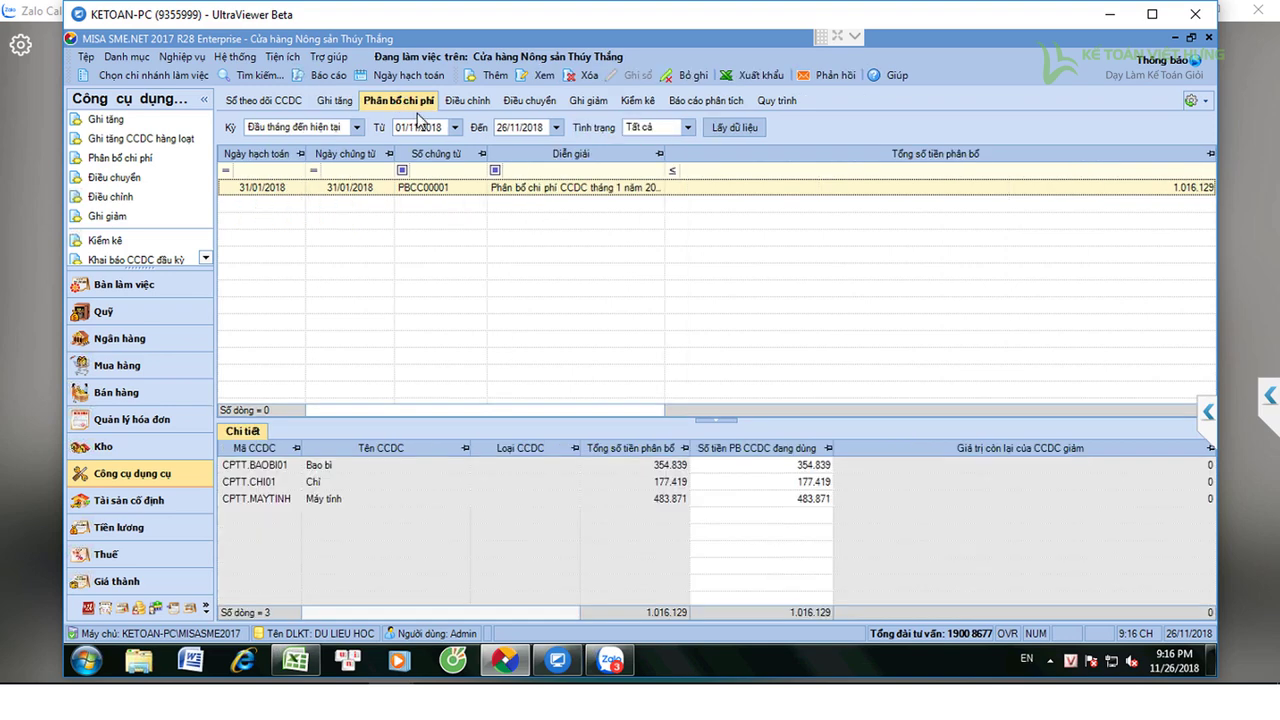
{"action": "left_click", "coordinate": [681, 79]}
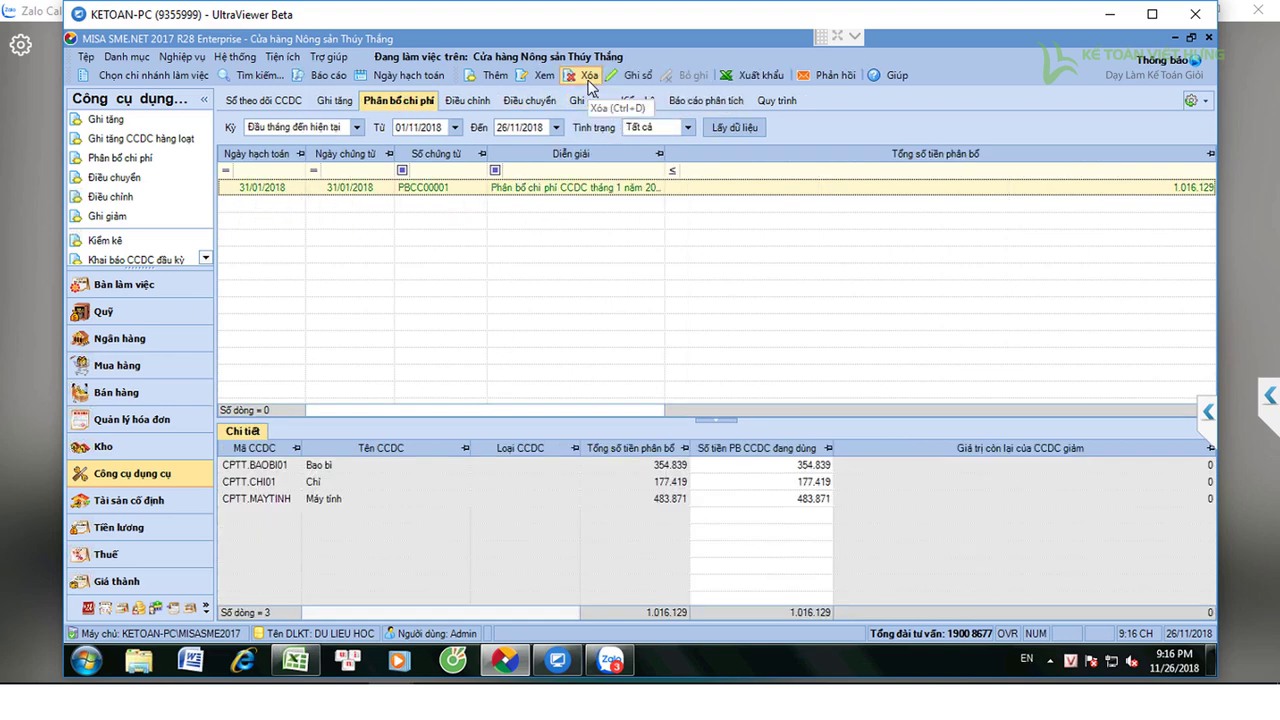
{"action": "left_click", "coordinate": [584, 76]}
{"action": "left_click", "coordinate": [668, 400]}
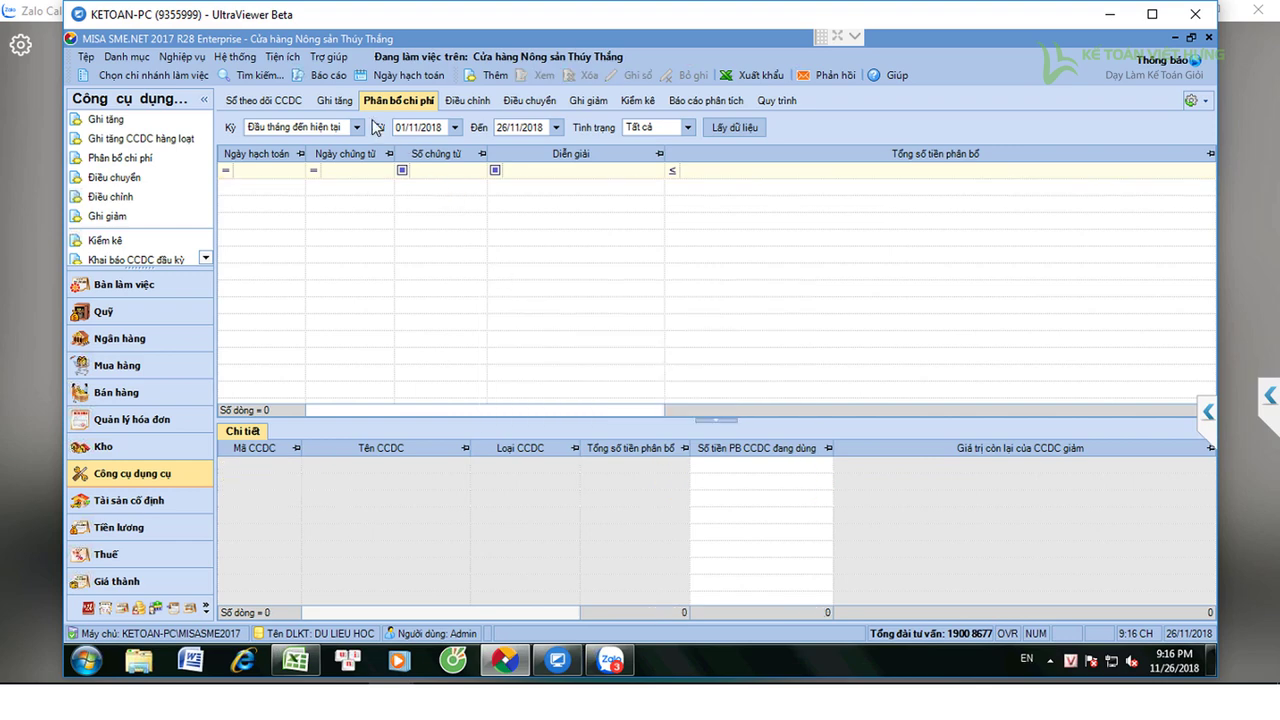
Reopen the increase record of the tool Chỉ to check which fields can be edited, and cancel out of it.
{"action": "left_click", "coordinate": [334, 101]}
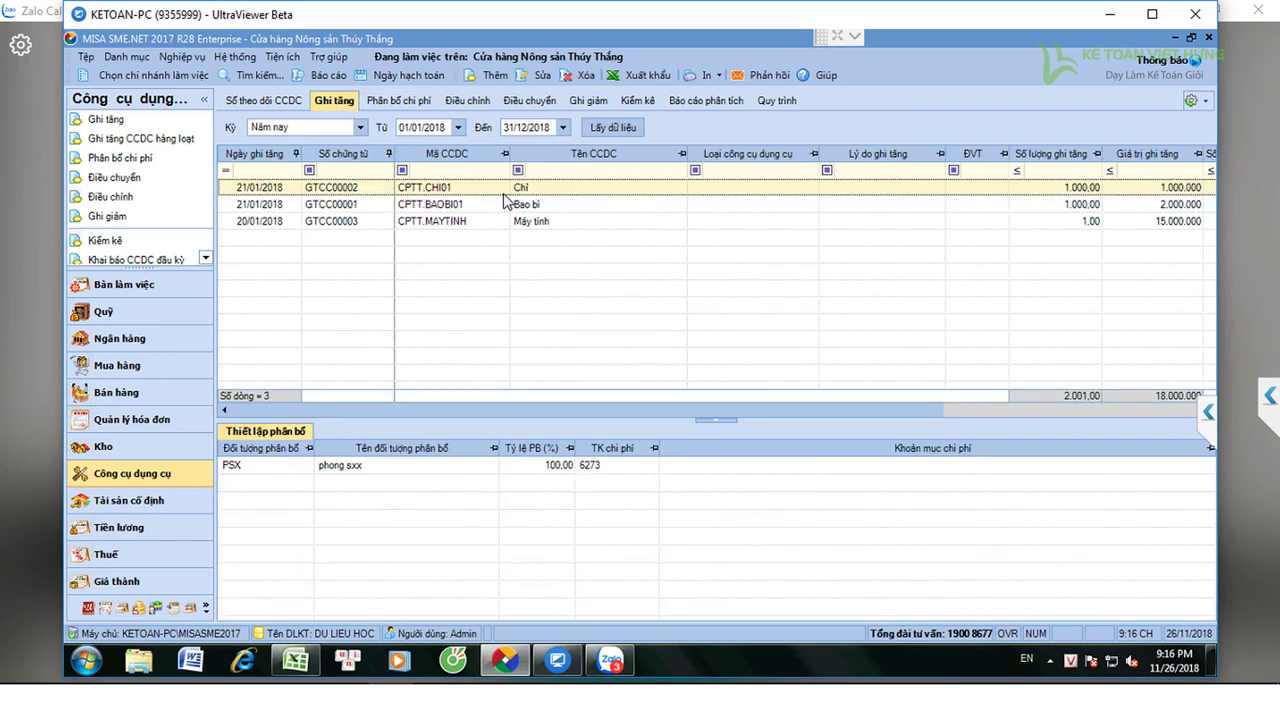
{"action": "double_click", "coordinate": [463, 189]}
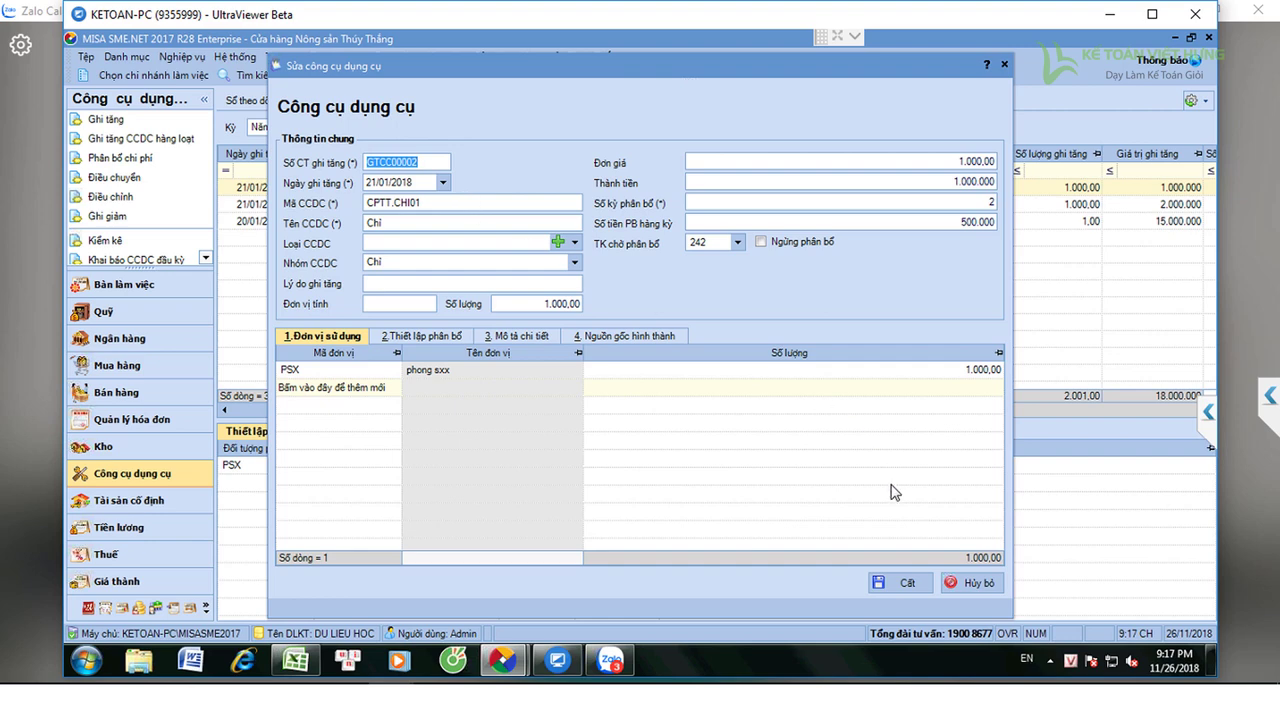
{"action": "left_click", "coordinate": [965, 583]}
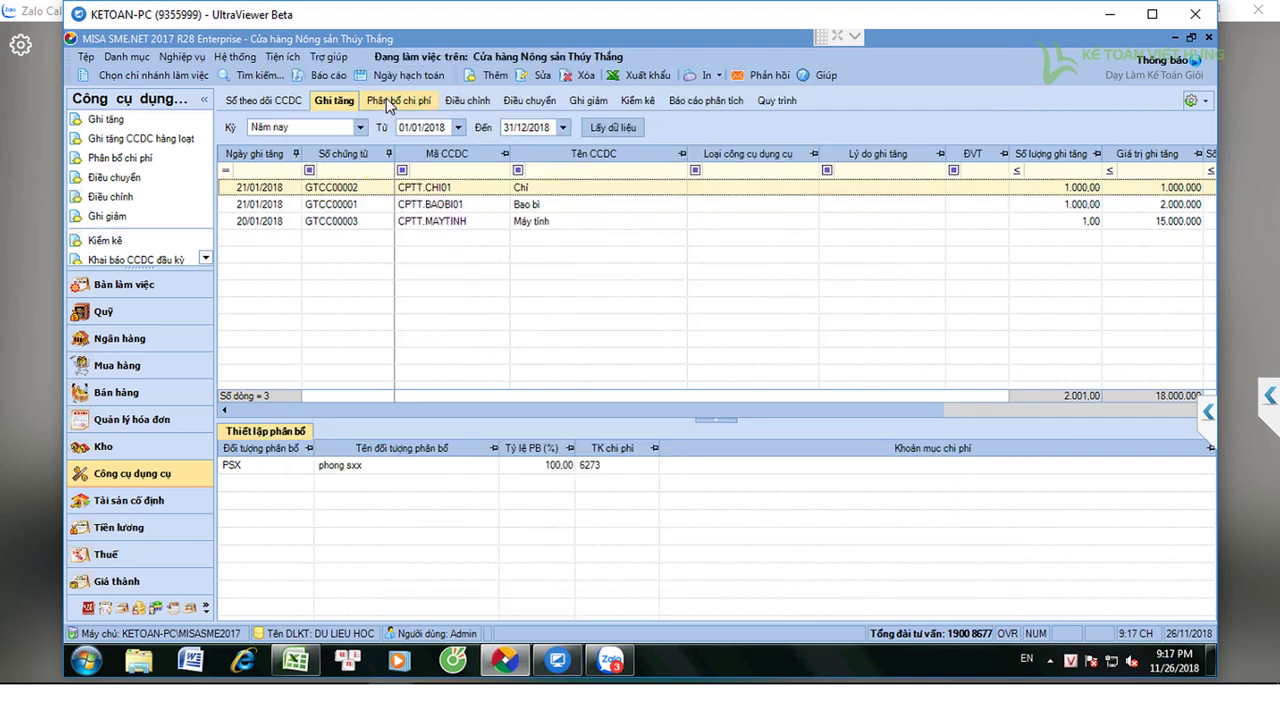
Create the CCDC cost allocation for month 1 of 2018, save the voucher and close it.
{"action": "left_click", "coordinate": [389, 104]}
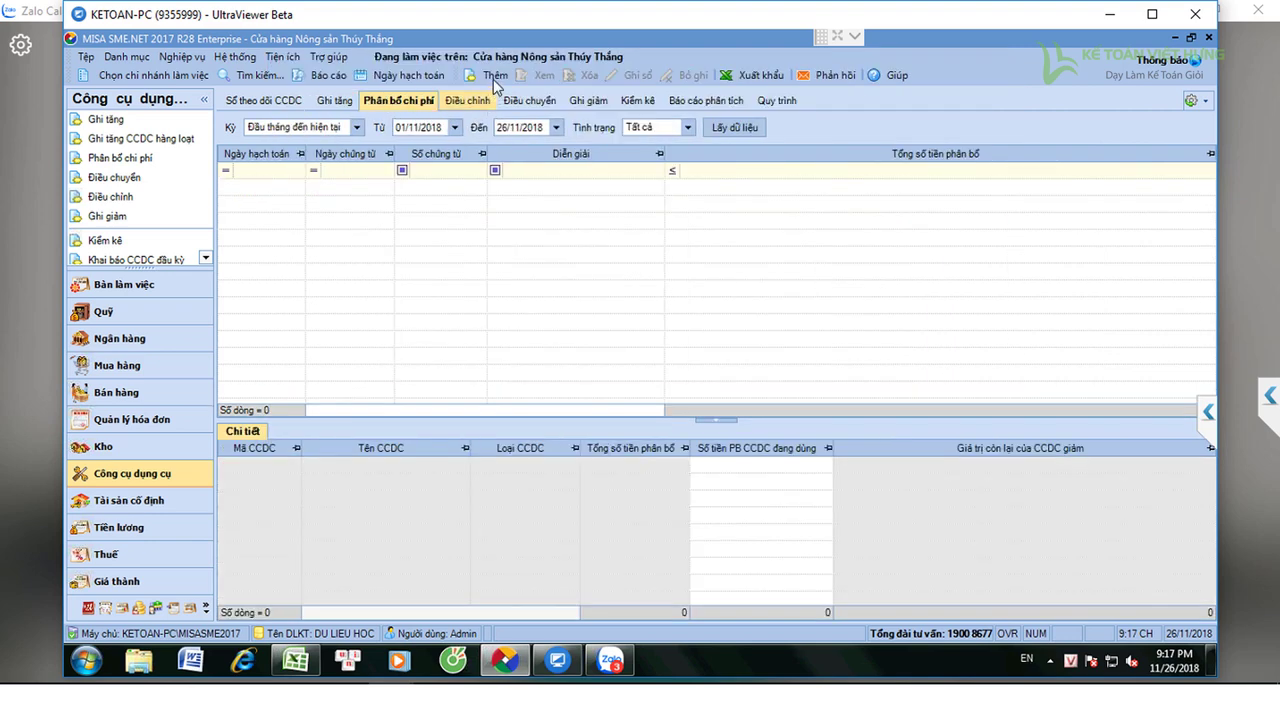
{"action": "left_click", "coordinate": [624, 335]}
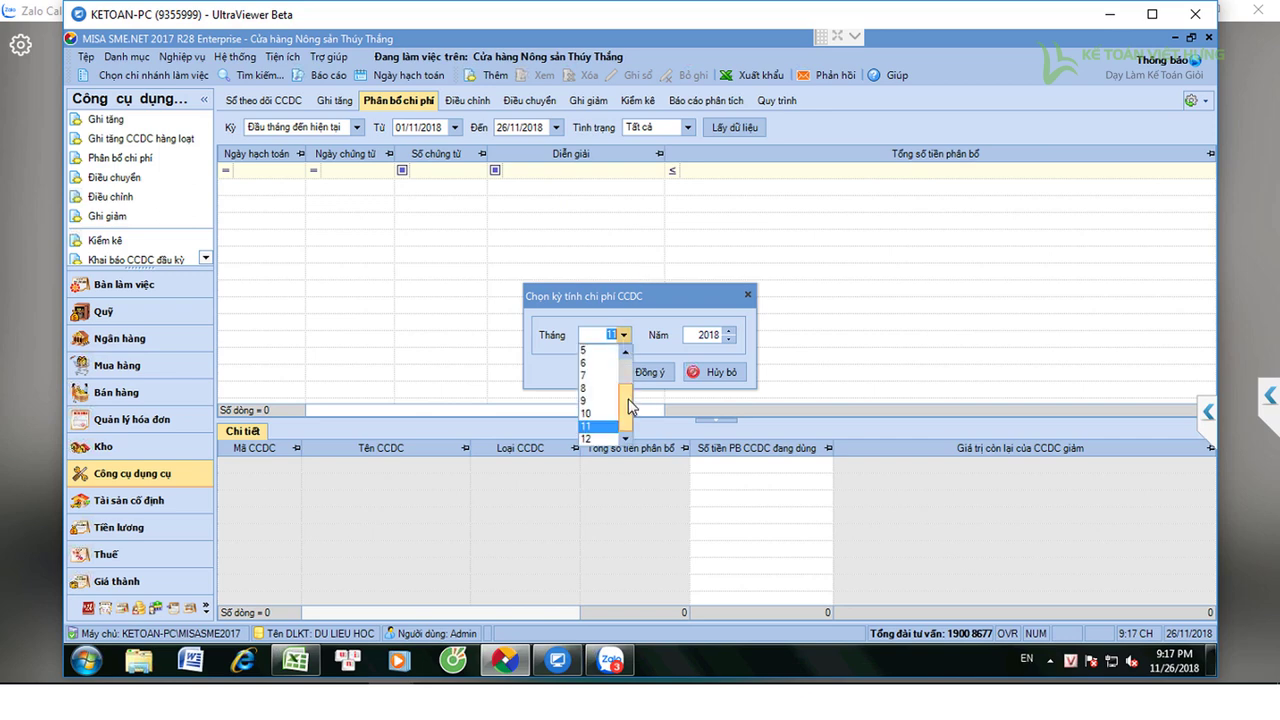
{"action": "left_click", "coordinate": [584, 350]}
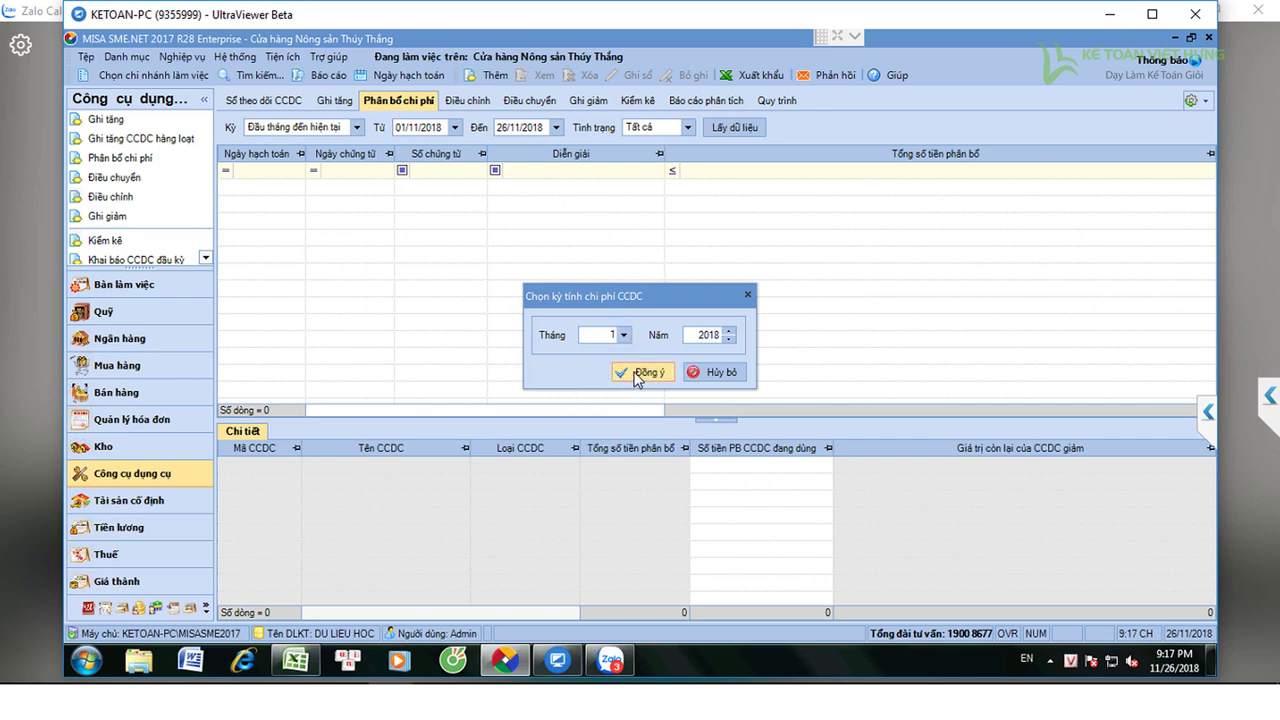
{"action": "left_click", "coordinate": [646, 372]}
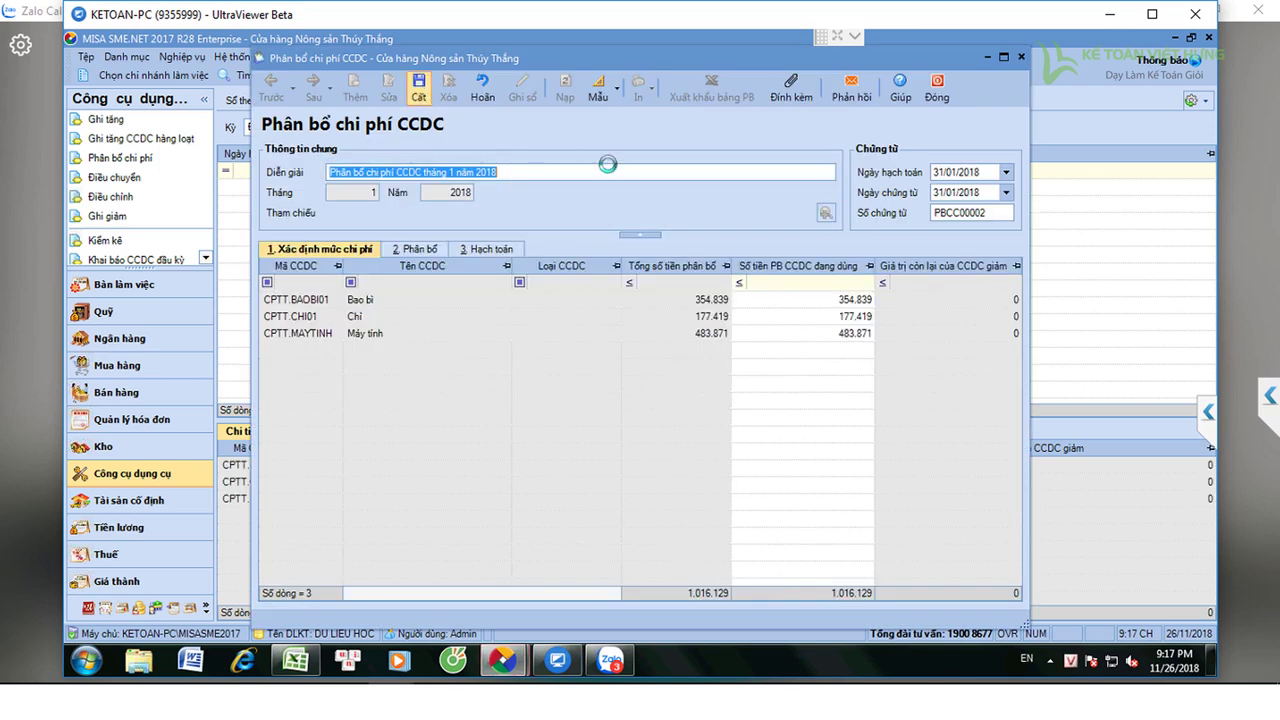
{"action": "key", "text": "ctrl+s"}
{"action": "left_click", "coordinate": [937, 90]}
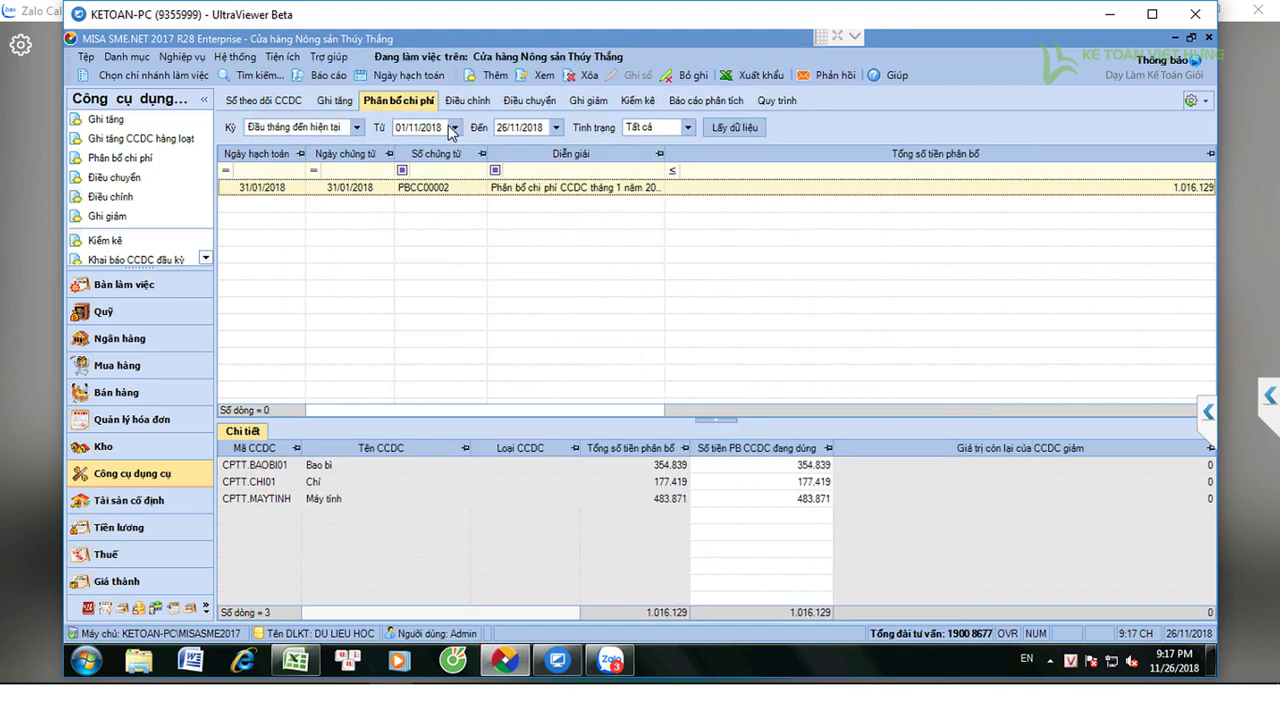
Add the CCDC cost allocation for month 2 of 2018 and close its voucher.
{"action": "left_click", "coordinate": [487, 76]}
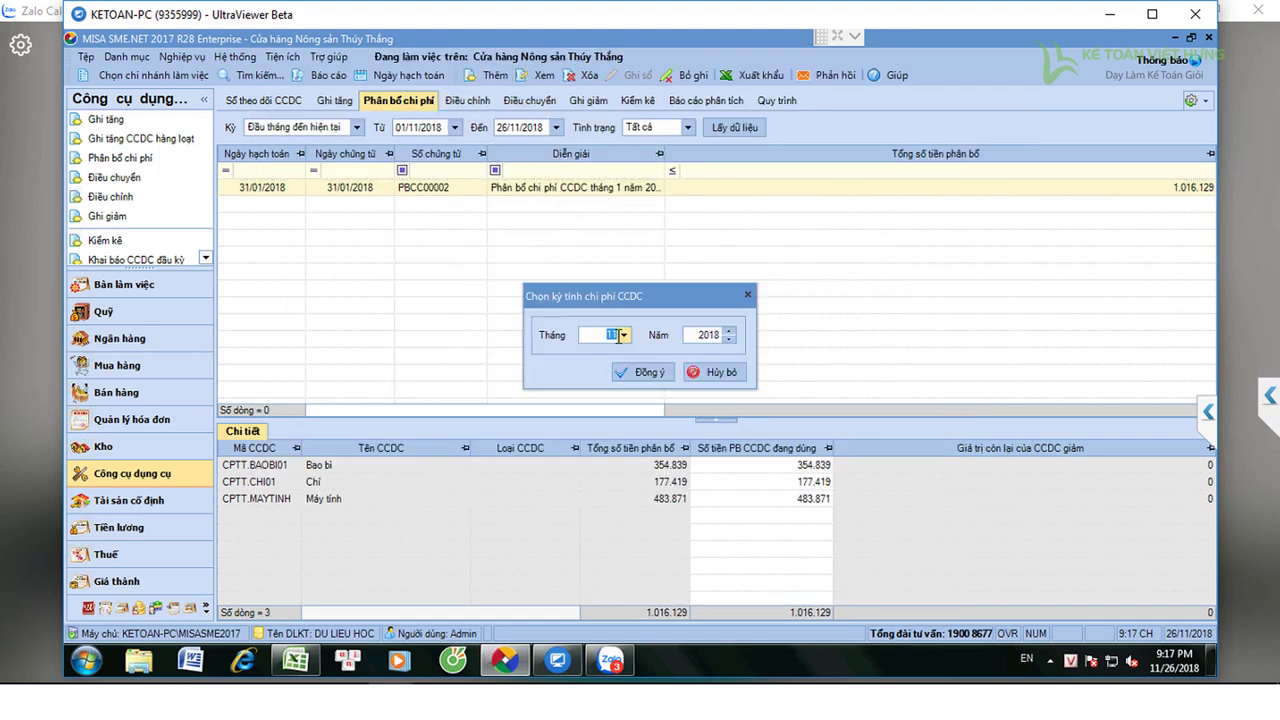
{"action": "left_click", "coordinate": [623, 336]}
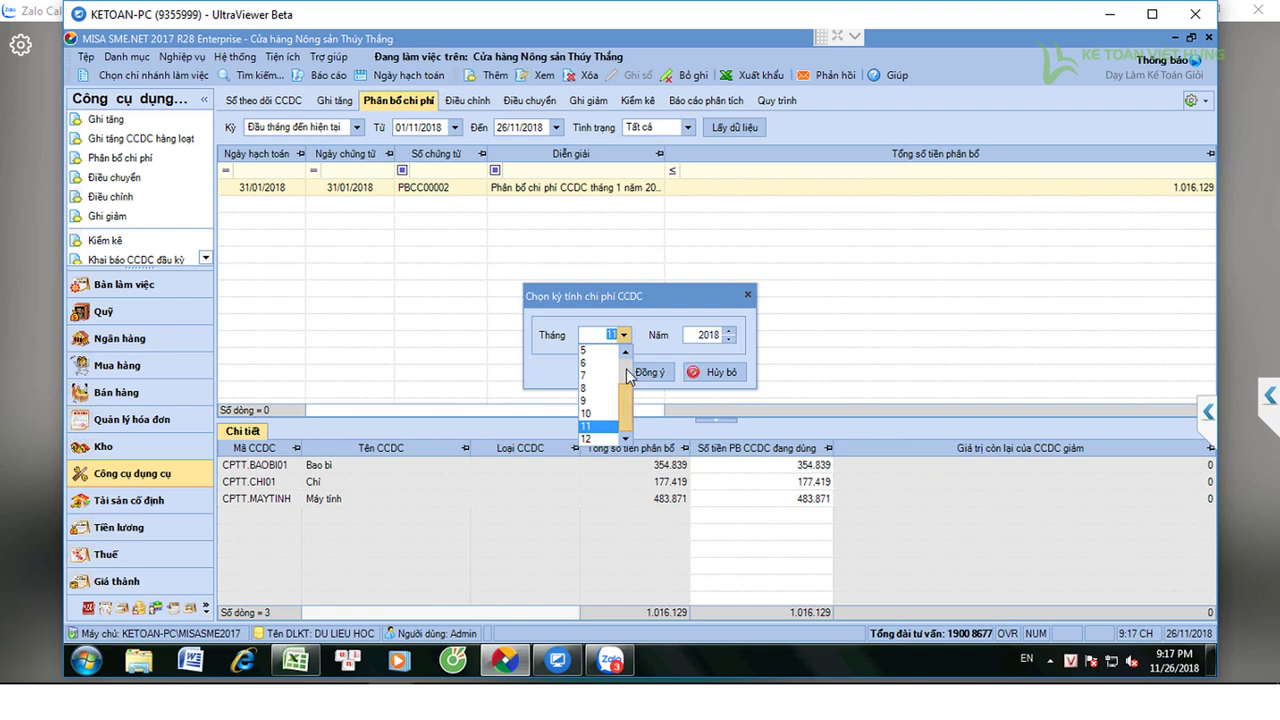
{"action": "left_click", "coordinate": [590, 362]}
{"action": "left_click", "coordinate": [643, 373]}
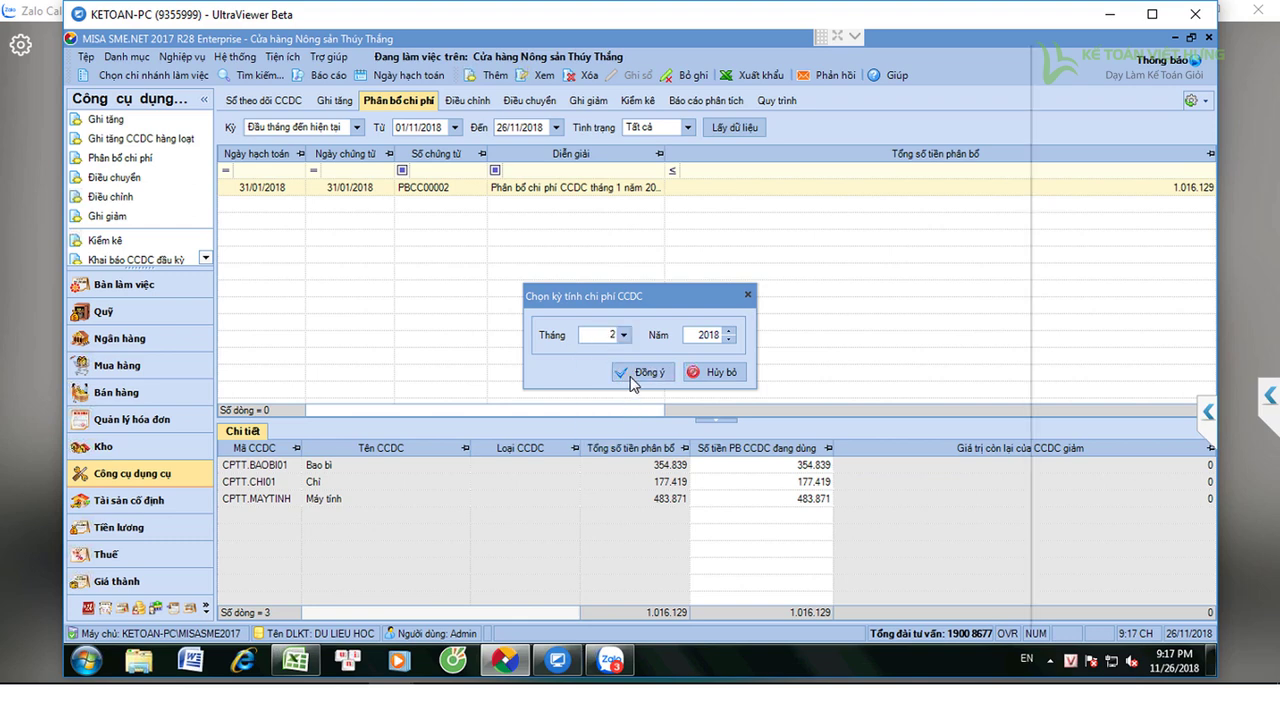
{"action": "left_click", "coordinate": [938, 92]}
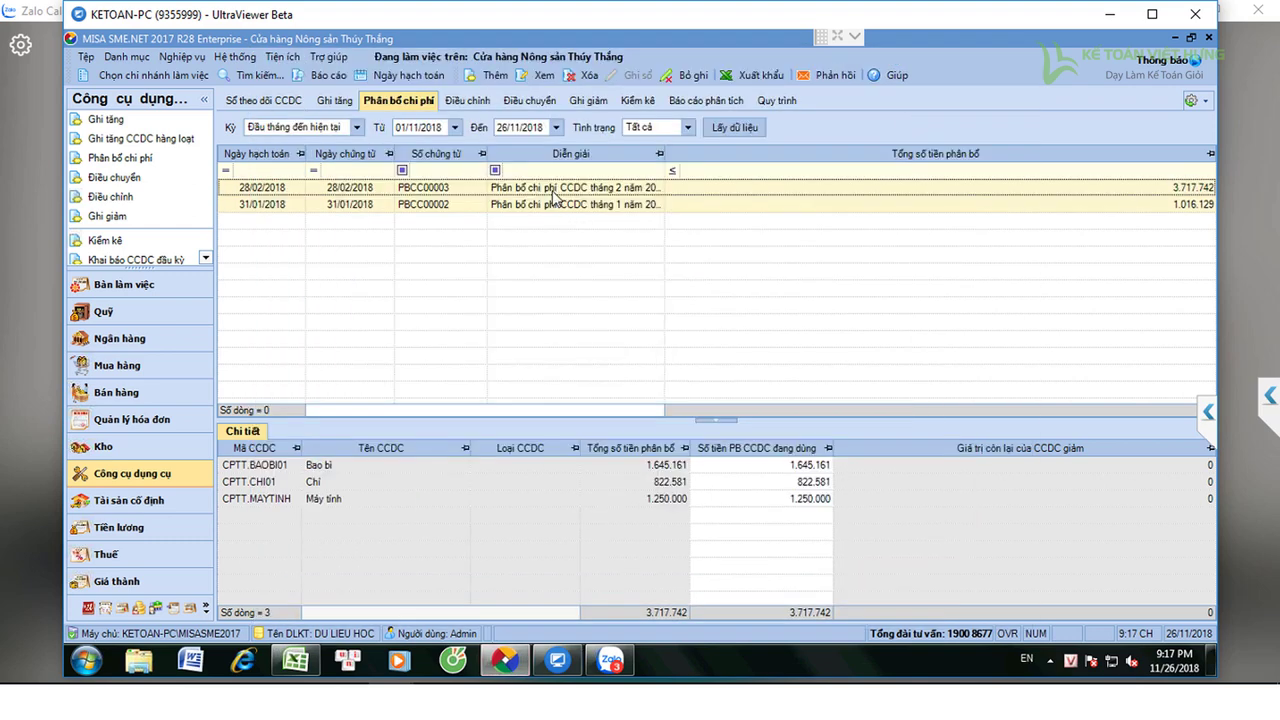
Try to unpost the January 2018 CCDC allocation voucher, and delete both the January and February allocations.
{"action": "double_click", "coordinate": [410, 207]}
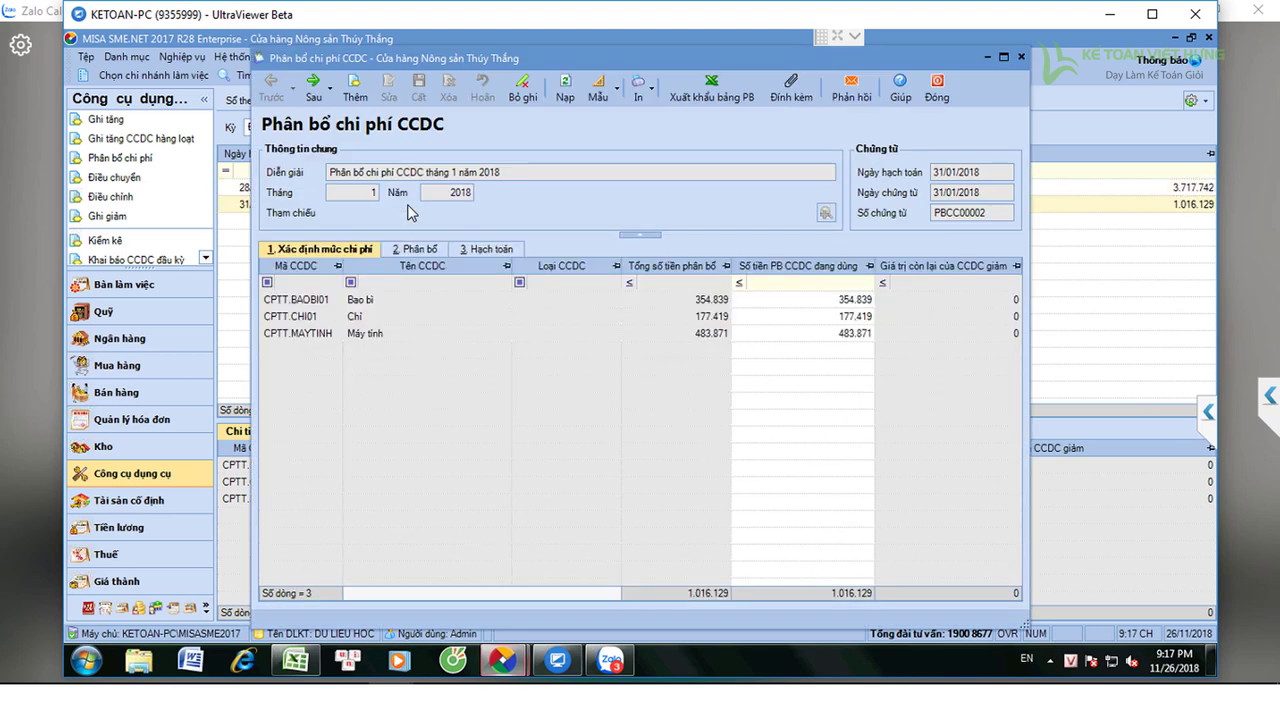
{"action": "left_click", "coordinate": [524, 97]}
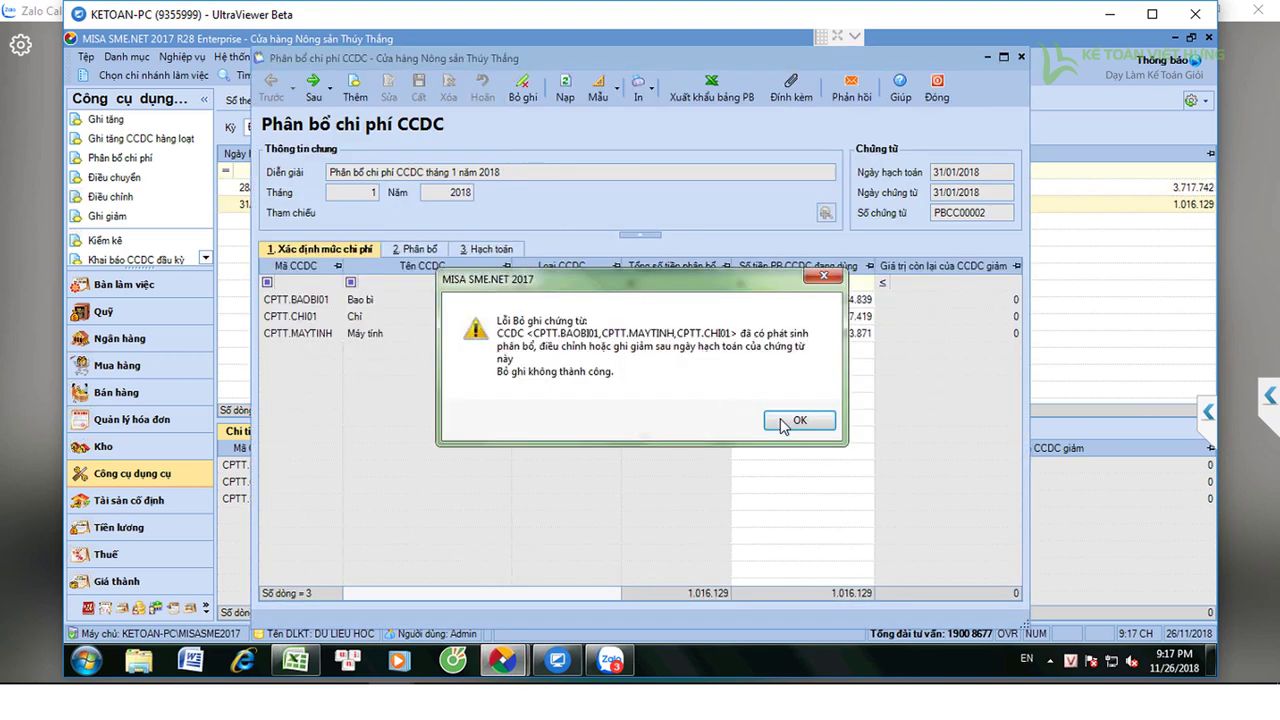
{"action": "left_click", "coordinate": [790, 421]}
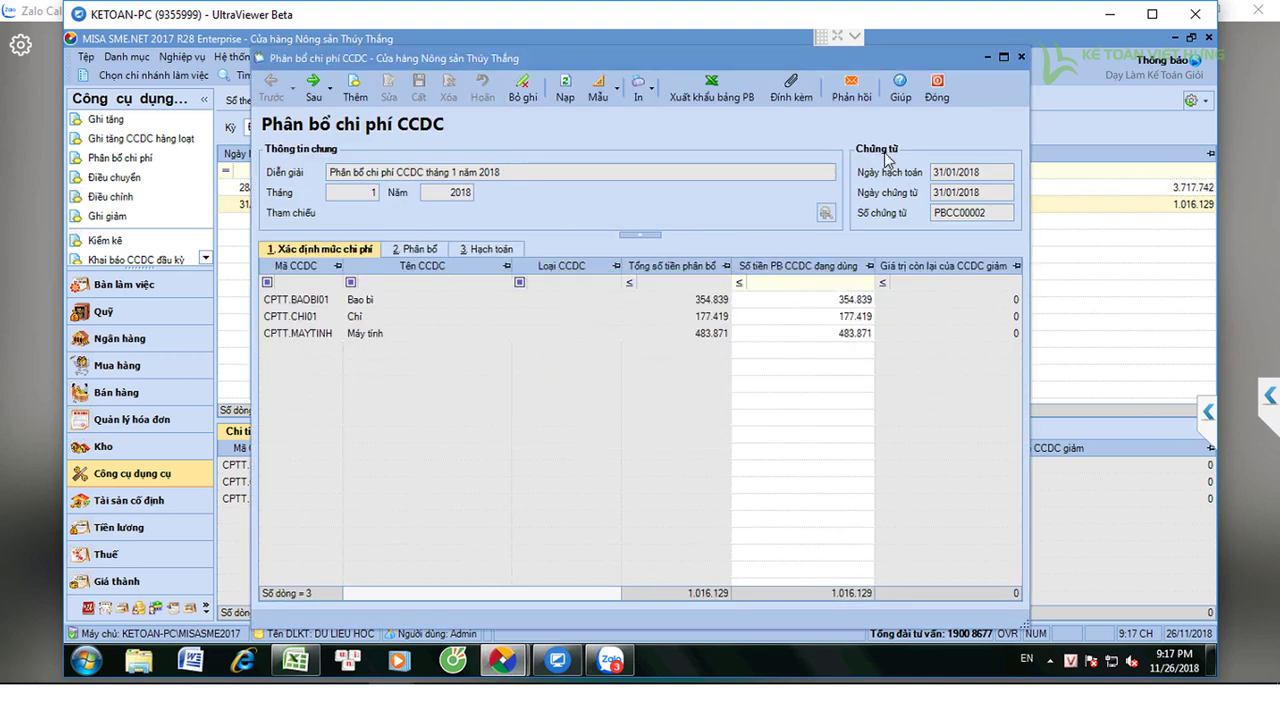
{"action": "left_click", "coordinate": [937, 90]}
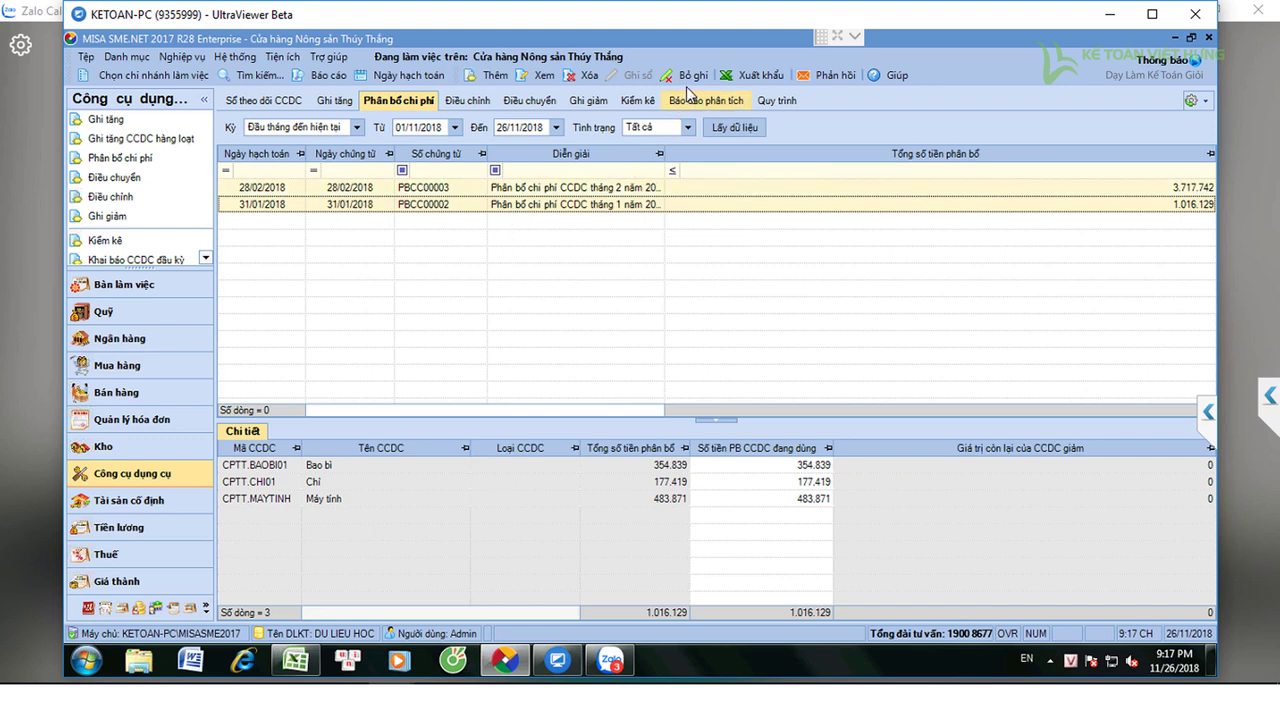
{"action": "left_click", "coordinate": [580, 76]}
{"action": "left_click", "coordinate": [664, 402]}
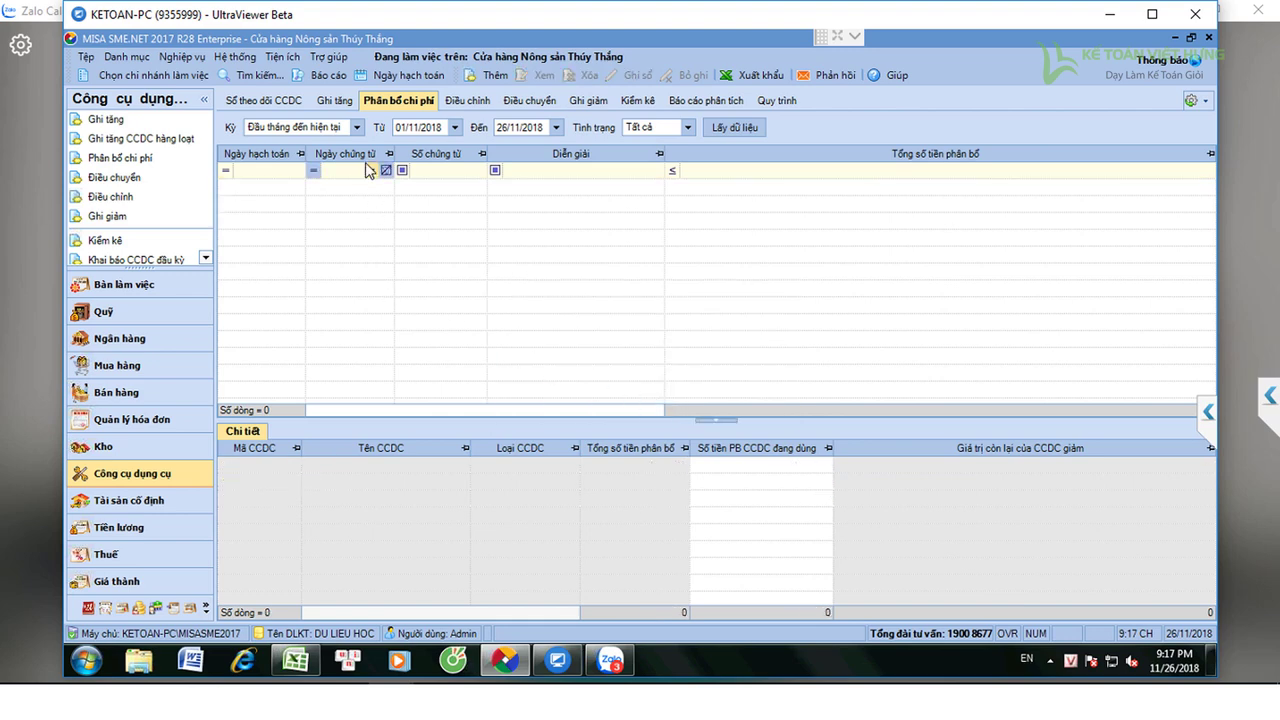
Recreate the CCDC cost allocation for month 1 of 2018, save it and close the voucher.
{"action": "left_click", "coordinate": [488, 75]}
{"action": "left_click", "coordinate": [623, 335]}
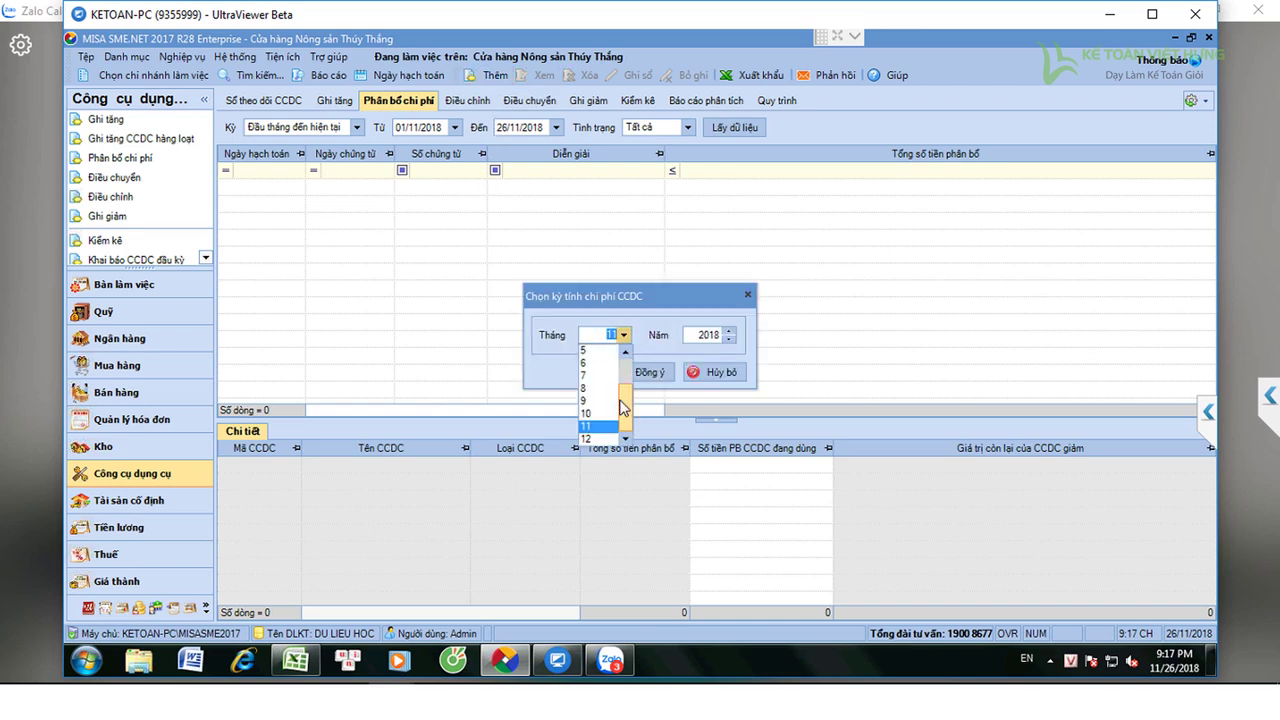
{"action": "left_click", "coordinate": [590, 350]}
{"action": "left_click", "coordinate": [640, 372]}
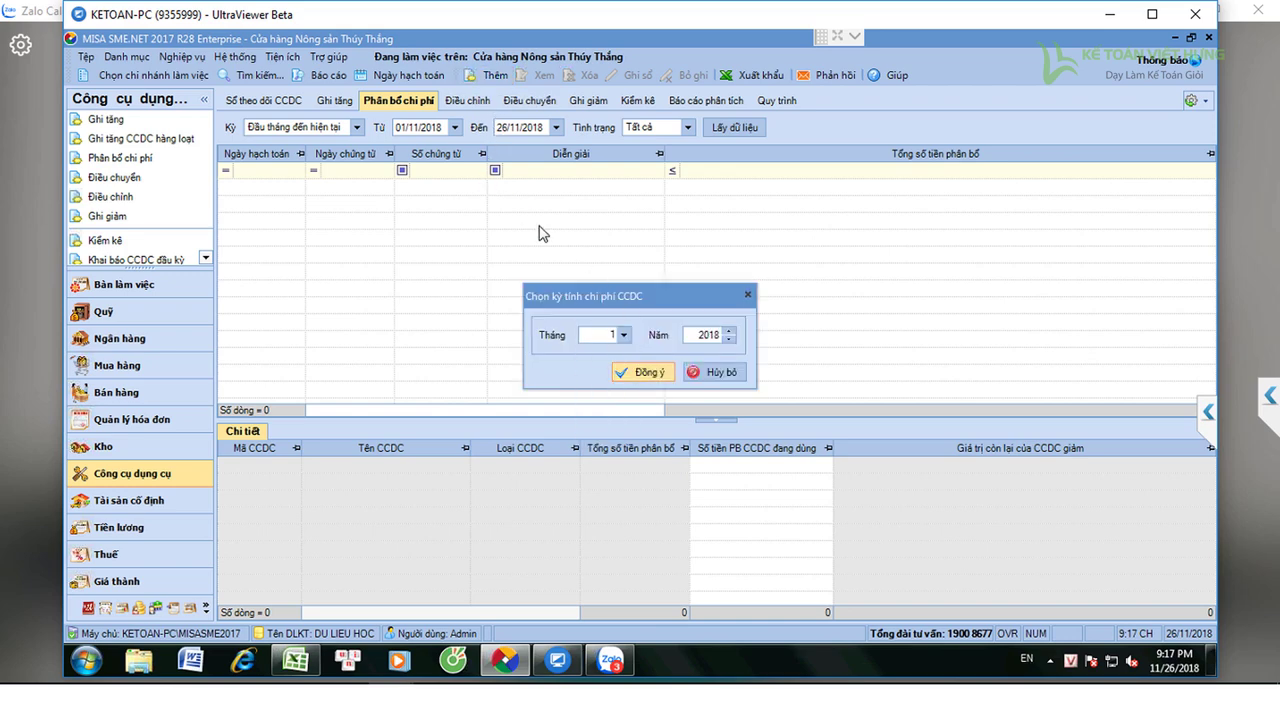
{"action": "left_click", "coordinate": [419, 90]}
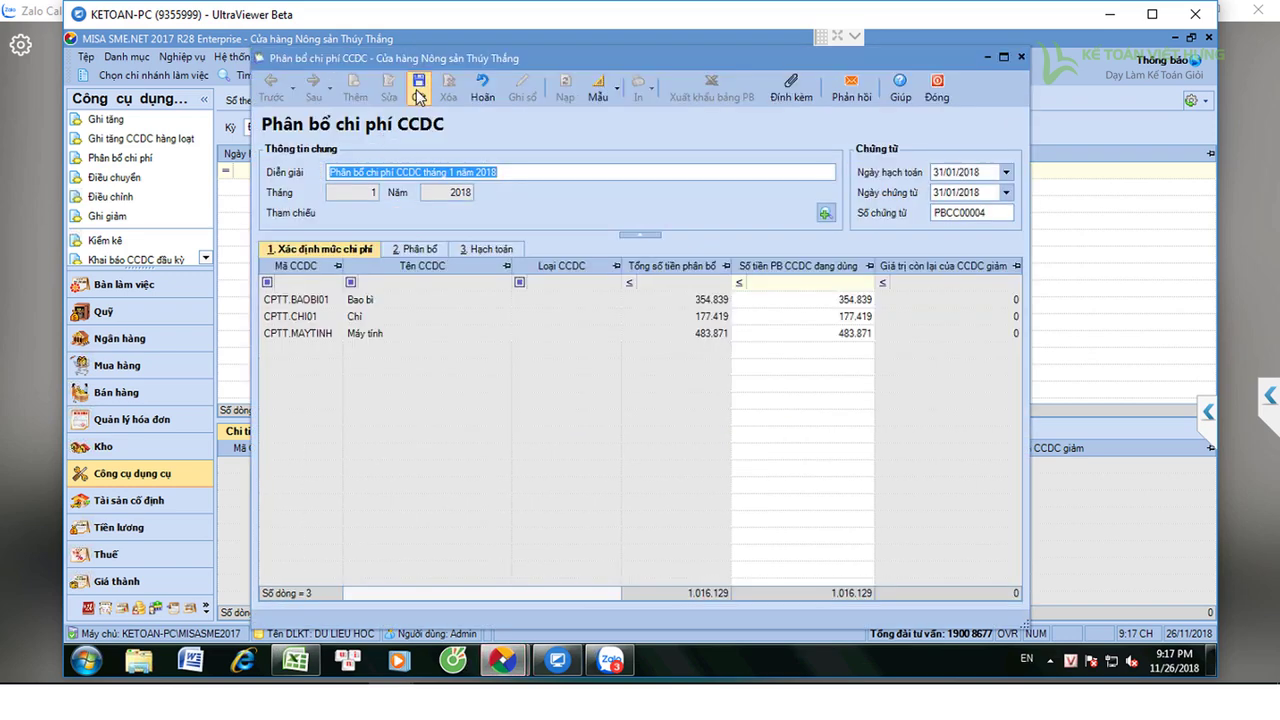
{"action": "left_click", "coordinate": [940, 100]}
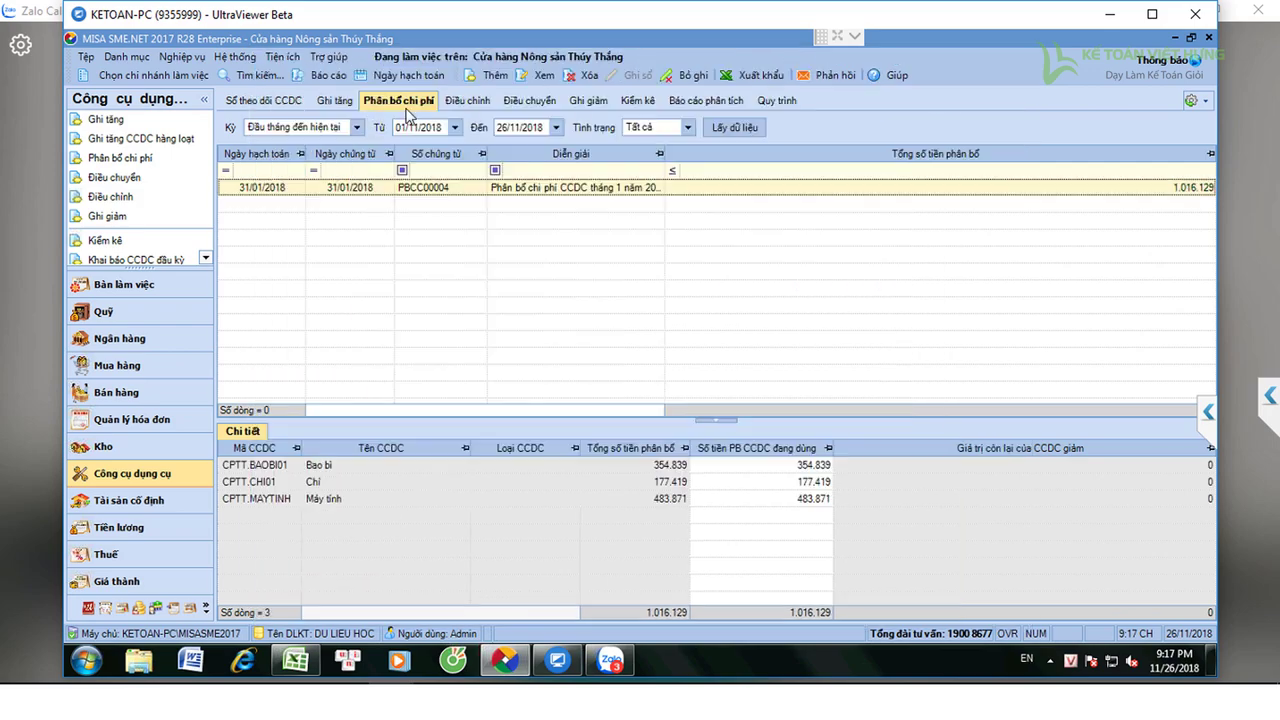
View the January 2018 account balance report (Mẫu quản trị) down to account 242 and close it.
{"action": "left_click", "coordinate": [322, 75]}
{"action": "double_click", "coordinate": [318, 120]}
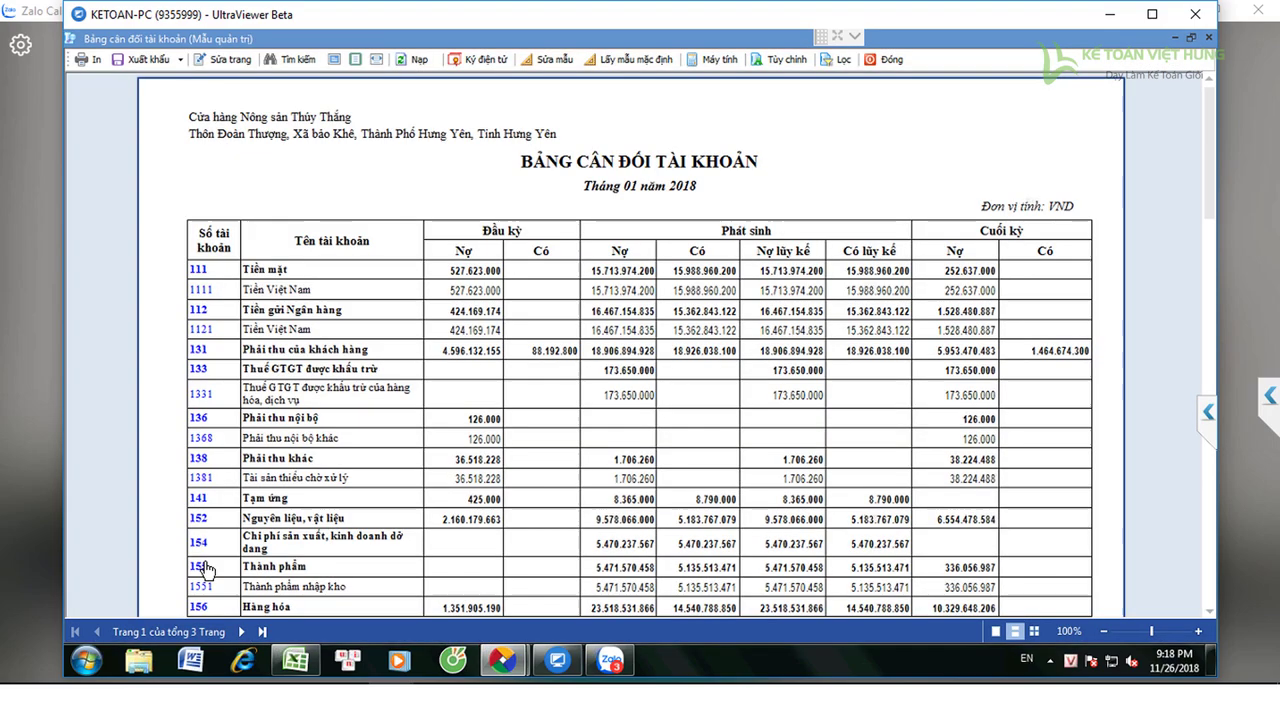
{"action": "scroll", "coordinate": [225, 560], "scroll_direction": "down", "scroll_amount": 2}
{"action": "scroll", "coordinate": [226, 515], "scroll_direction": "down", "scroll_amount": 2}
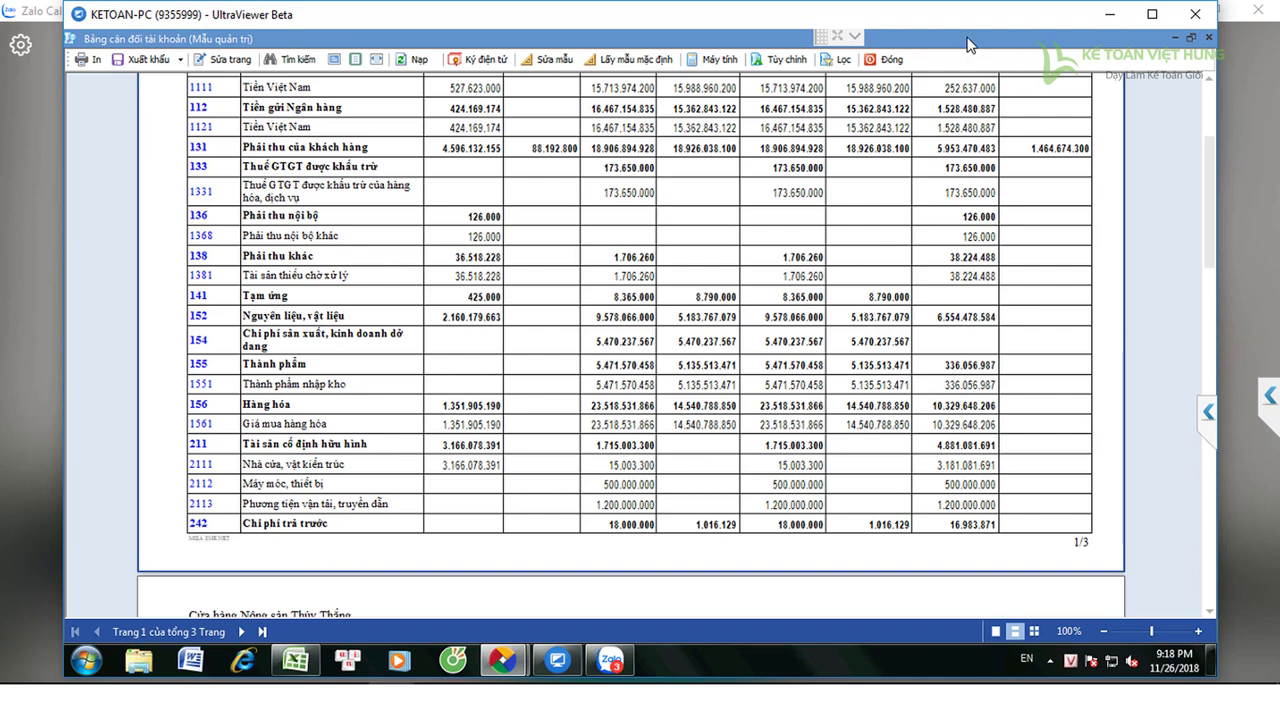
{"action": "left_click", "coordinate": [886, 59]}
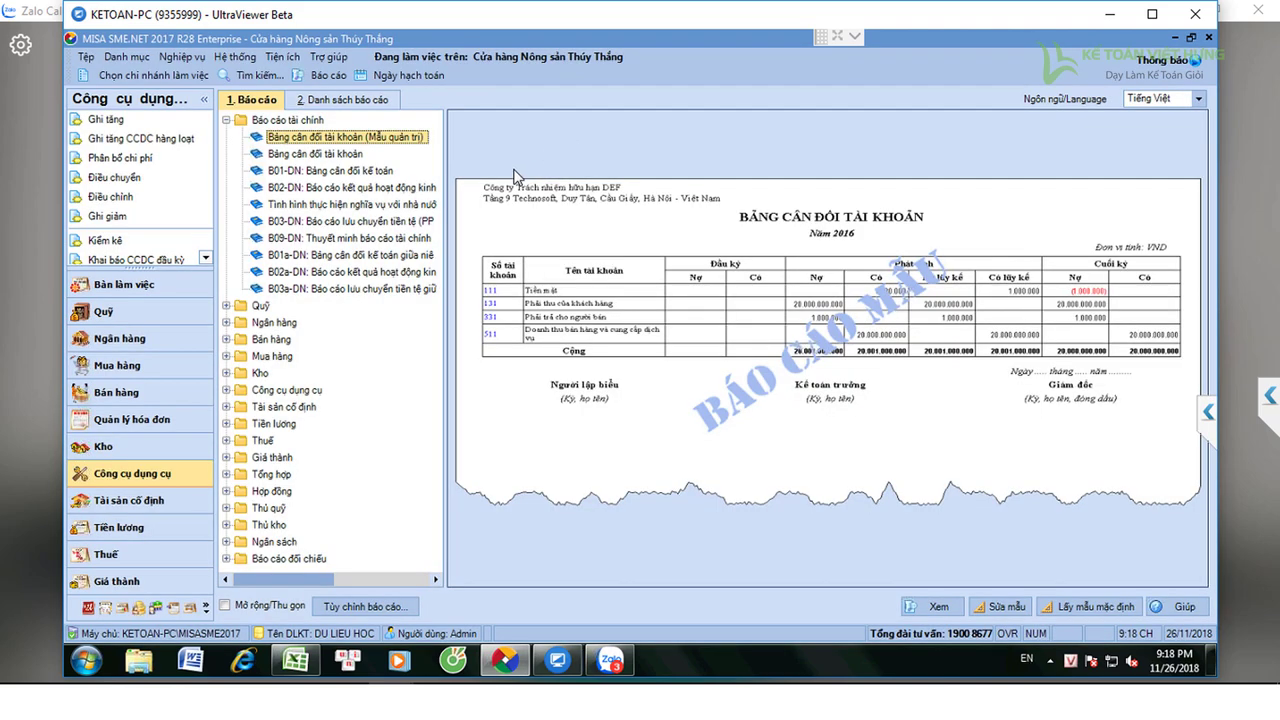
Expand the Công cụ dụng cụ reports, recheck account 242 in the January 2018 account balance report, and close the report.
{"action": "double_click", "coordinate": [298, 390]}
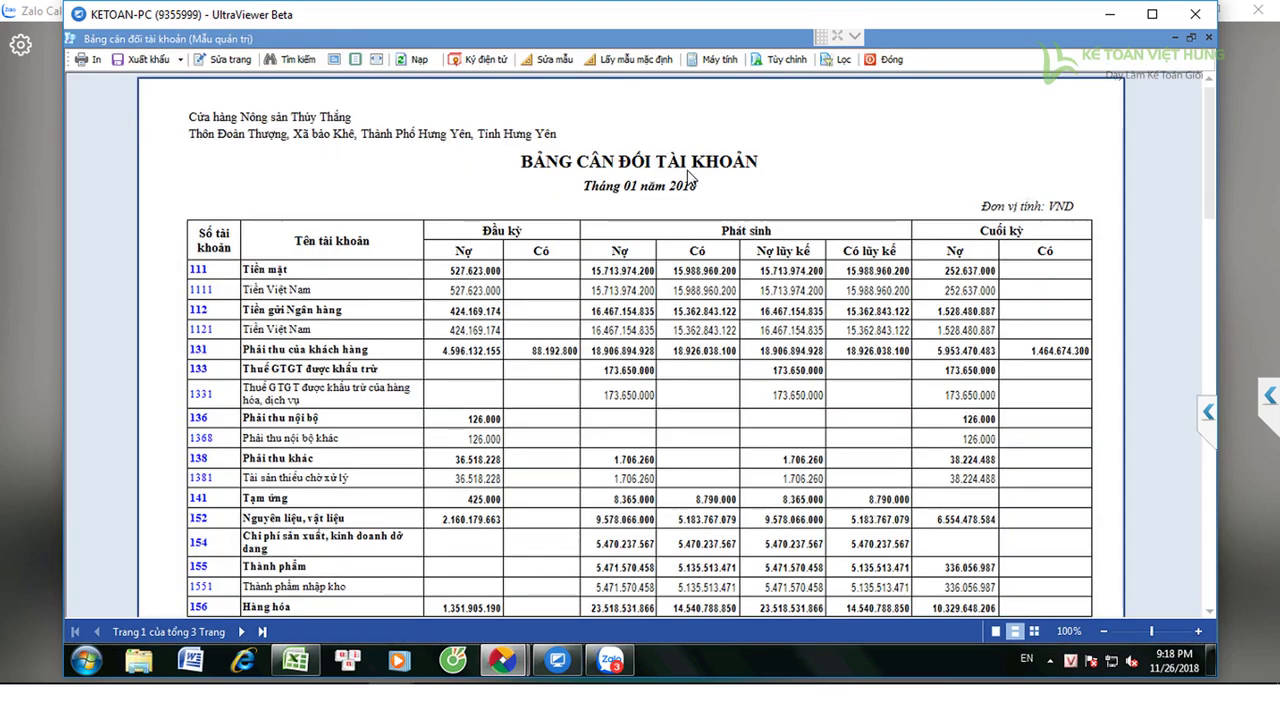
{"action": "scroll", "coordinate": [690, 200], "scroll_direction": "down", "scroll_amount": 5}
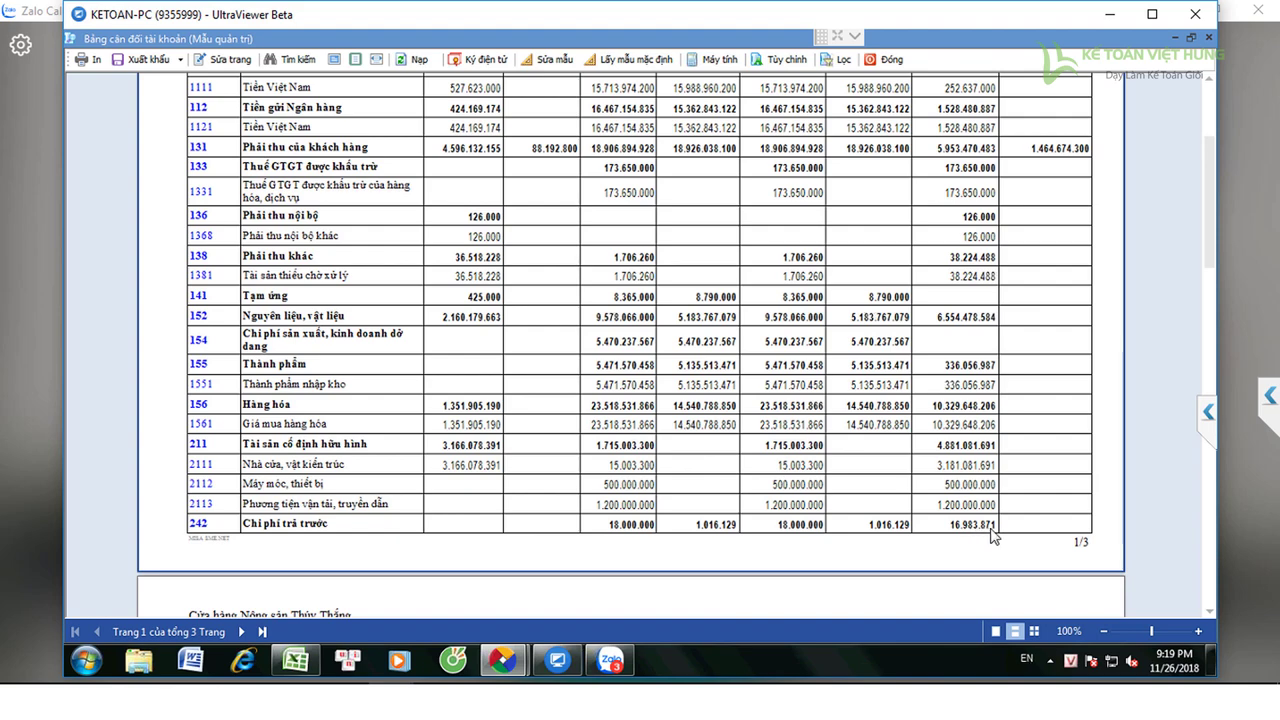
{"action": "scroll", "coordinate": [993, 537], "scroll_direction": "down", "scroll_amount": 4}
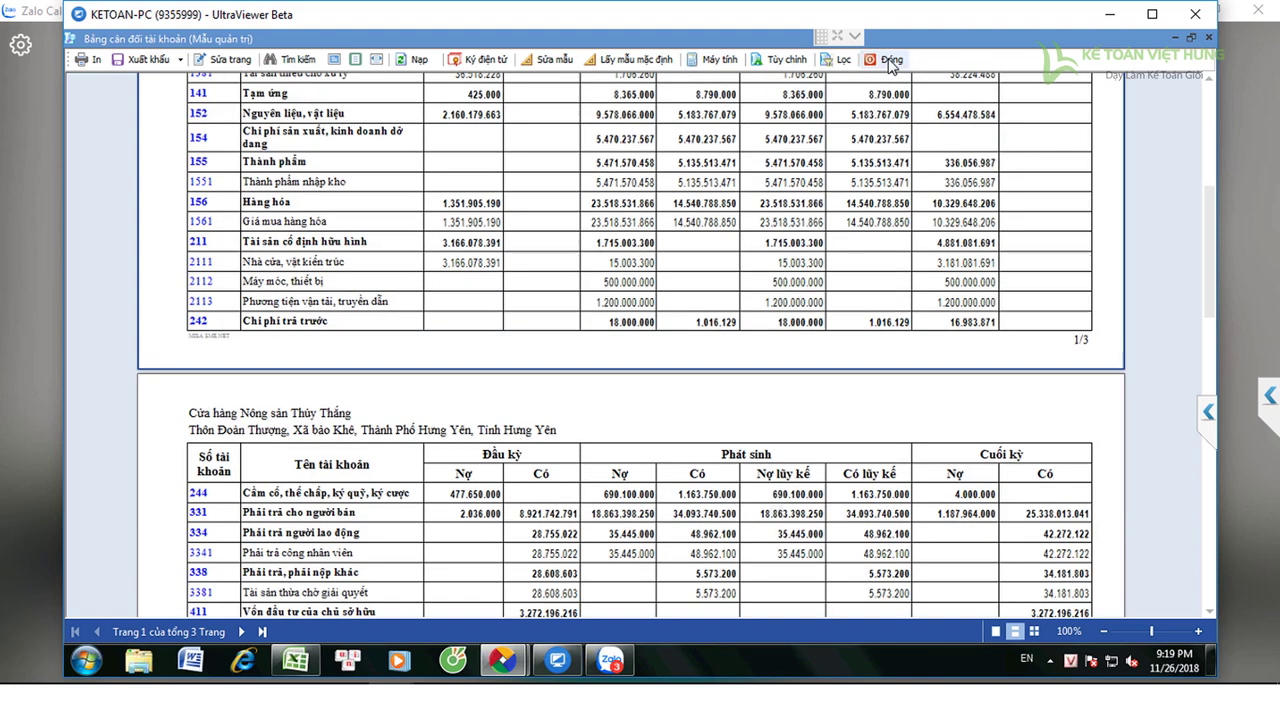
{"action": "left_click", "coordinate": [890, 62]}
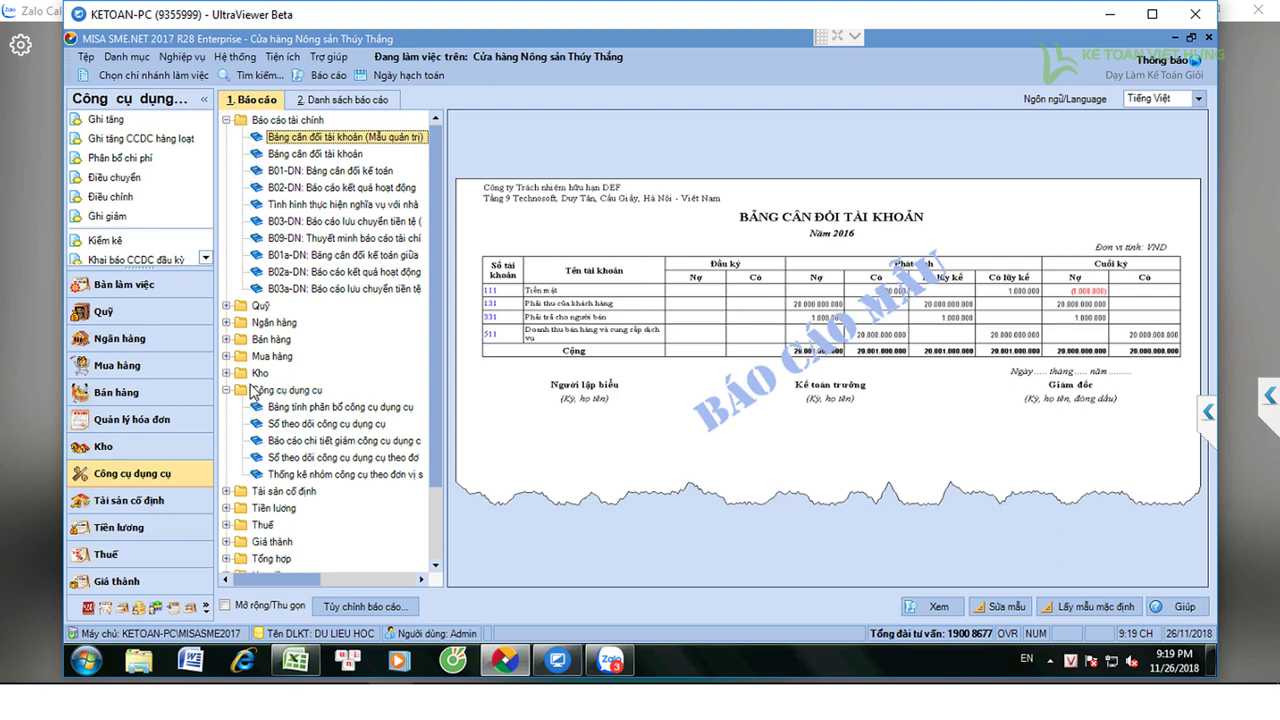
Run the tool allocation report (Bảng tính phân bổ công cụ dụng cụ) for Tháng 1 and review its allocated and remaining amounts.
{"action": "left_click", "coordinate": [327, 78]}
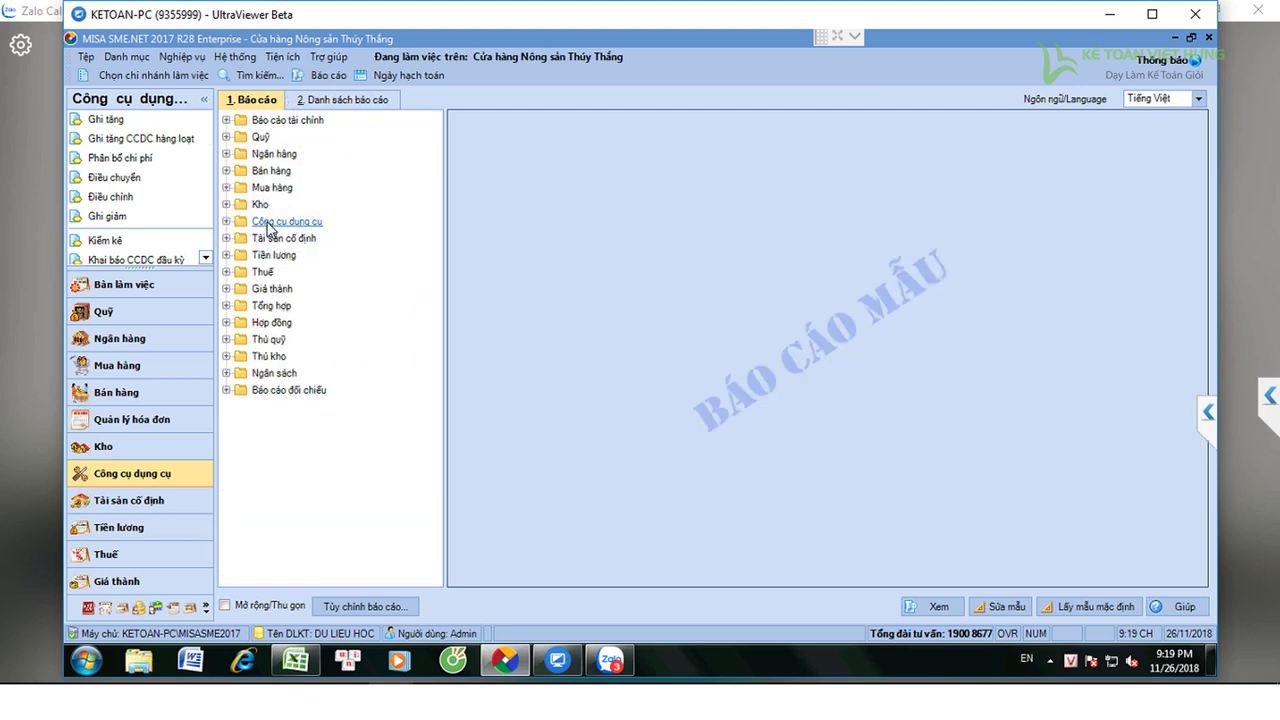
{"action": "left_click", "coordinate": [227, 221]}
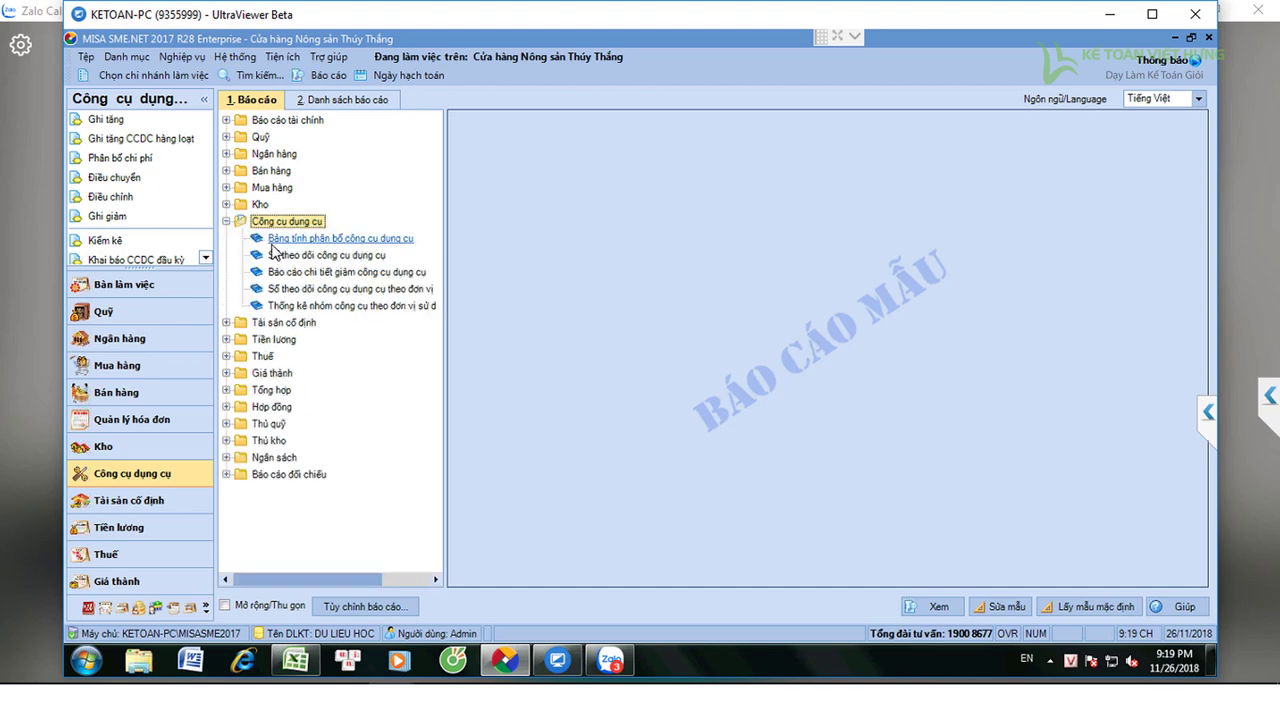
{"action": "double_click", "coordinate": [272, 243]}
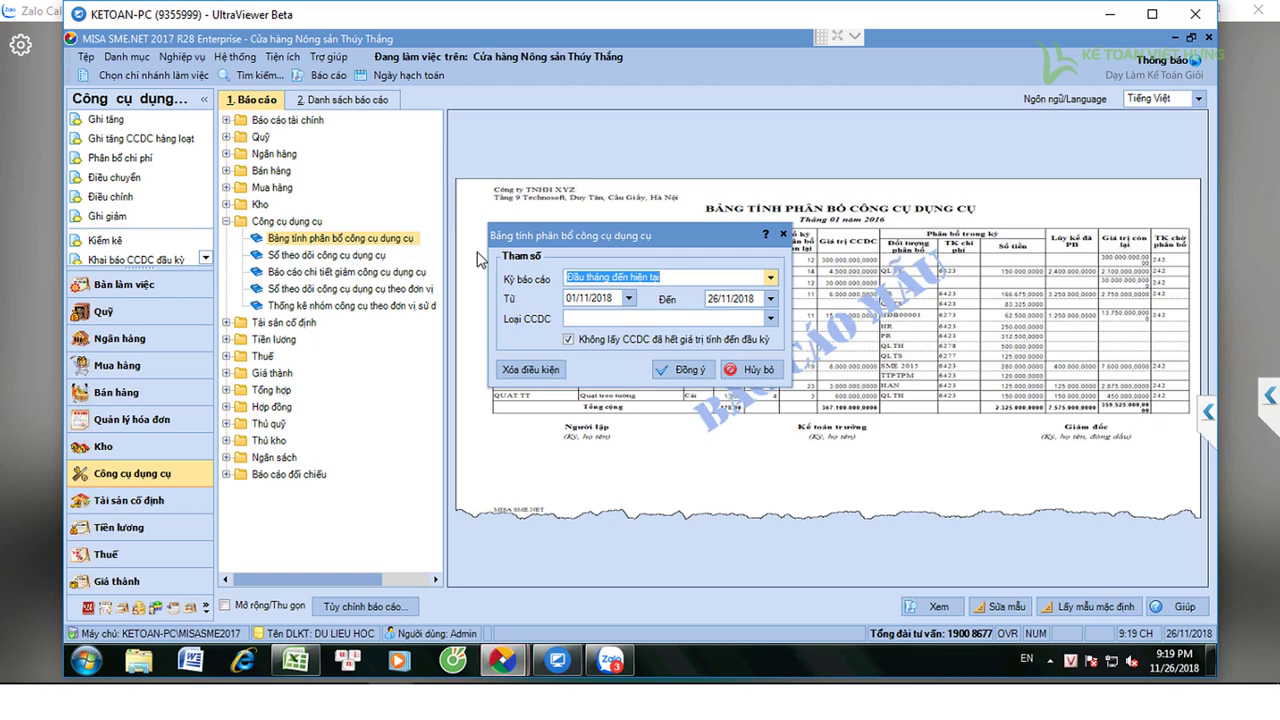
{"action": "type", "text": "1"}
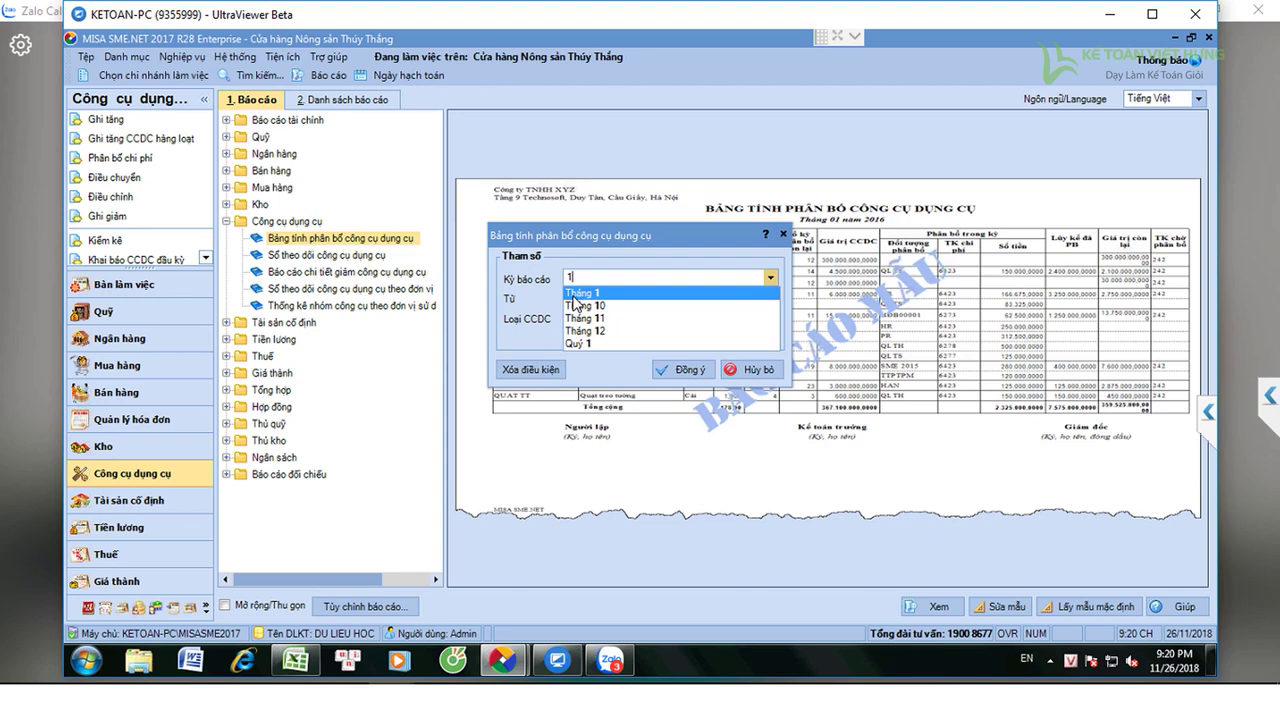
{"action": "left_click", "coordinate": [574, 294]}
{"action": "key", "text": "Return"}
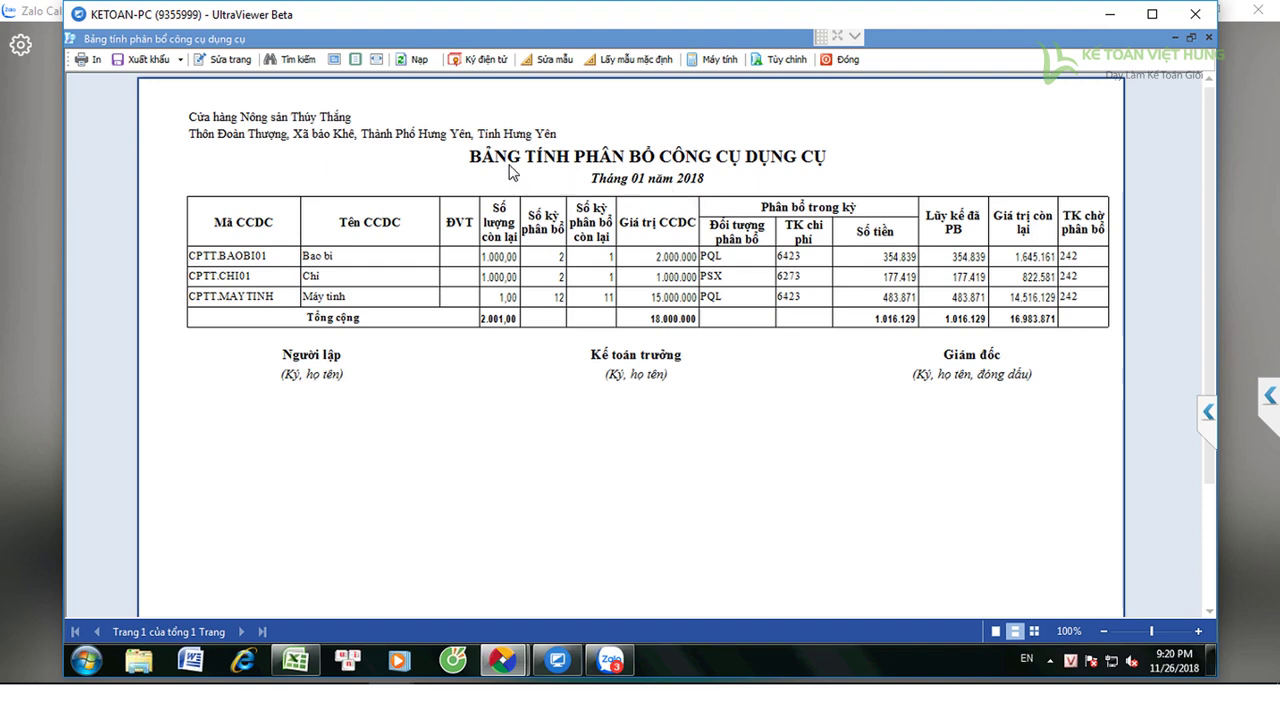
{"action": "scroll", "coordinate": [637, 166], "scroll_direction": "down", "scroll_amount": 3}
{"action": "scroll", "coordinate": [645, 160], "scroll_direction": "up", "scroll_amount": 2}
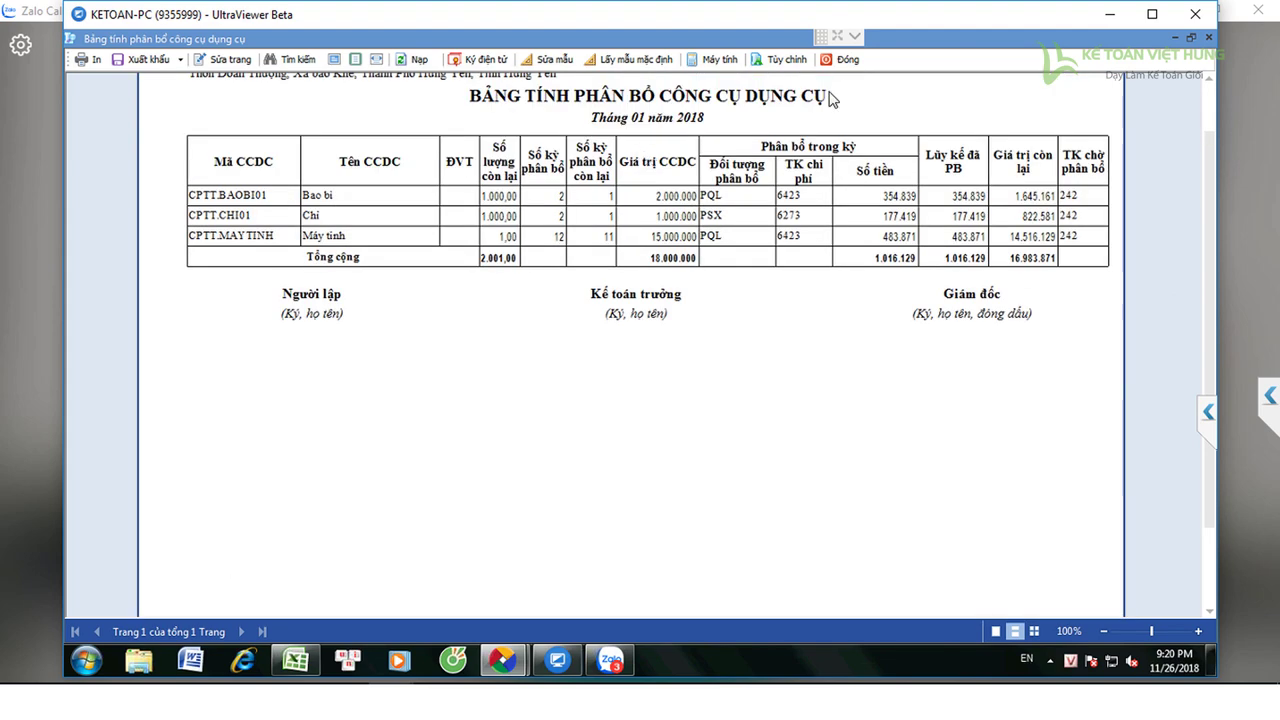